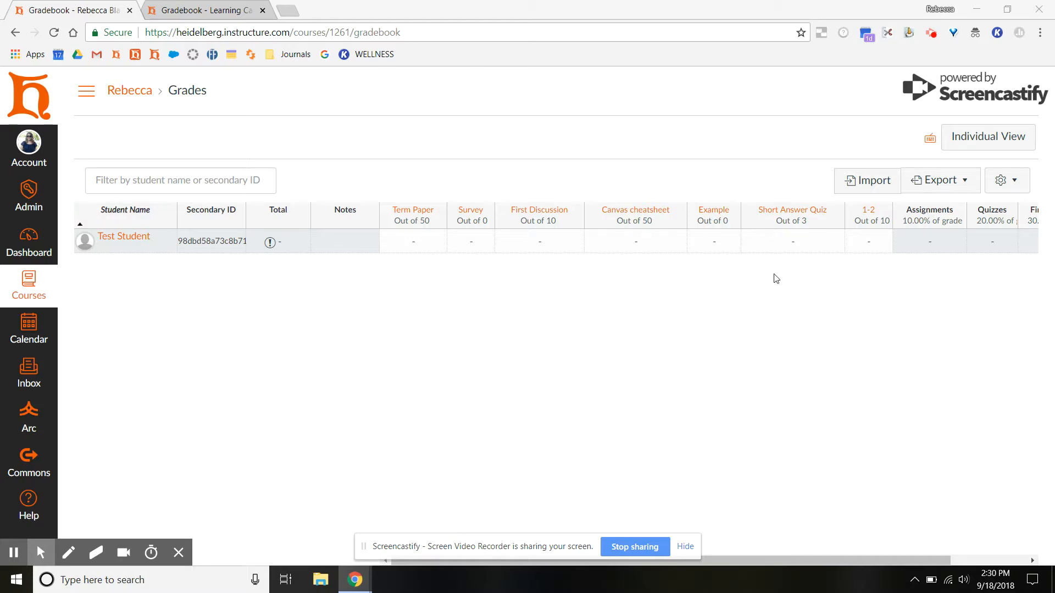
Compare the practice course's old gradebook with the new gradebook in the HULC course.
{"action": "scroll", "coordinate": [634, 358], "scroll_direction": "right", "scroll_amount": 3}
{"action": "scroll", "coordinate": [634, 361], "scroll_direction": "left", "scroll_amount": 3}
{"action": "left_click", "coordinate": [204, 11]}
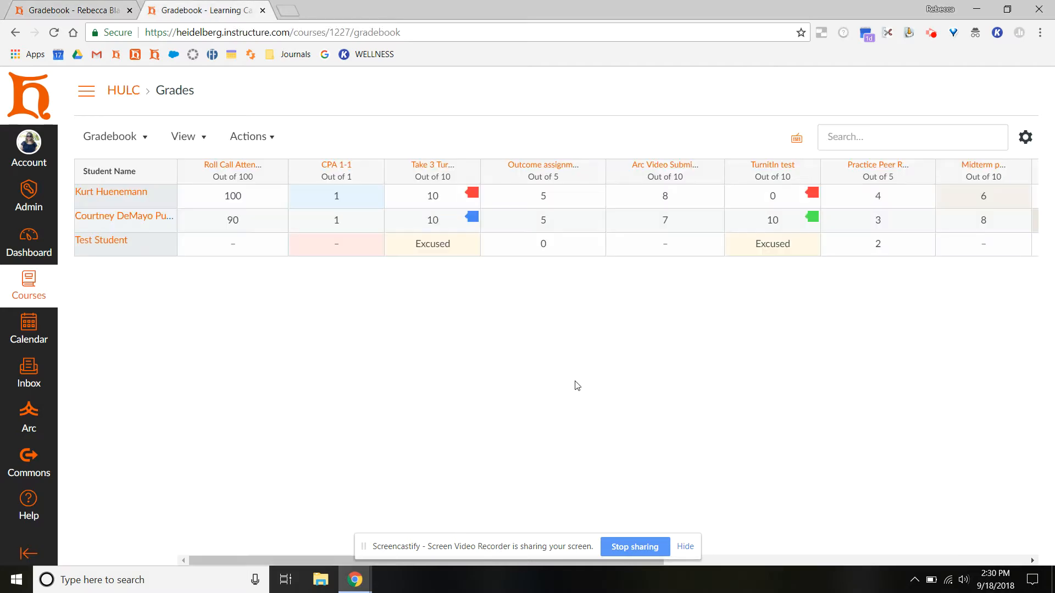
{"action": "scroll", "coordinate": [577, 386], "scroll_direction": "right", "scroll_amount": 10}
{"action": "scroll", "coordinate": [577, 386], "scroll_direction": "left", "scroll_amount": 10}
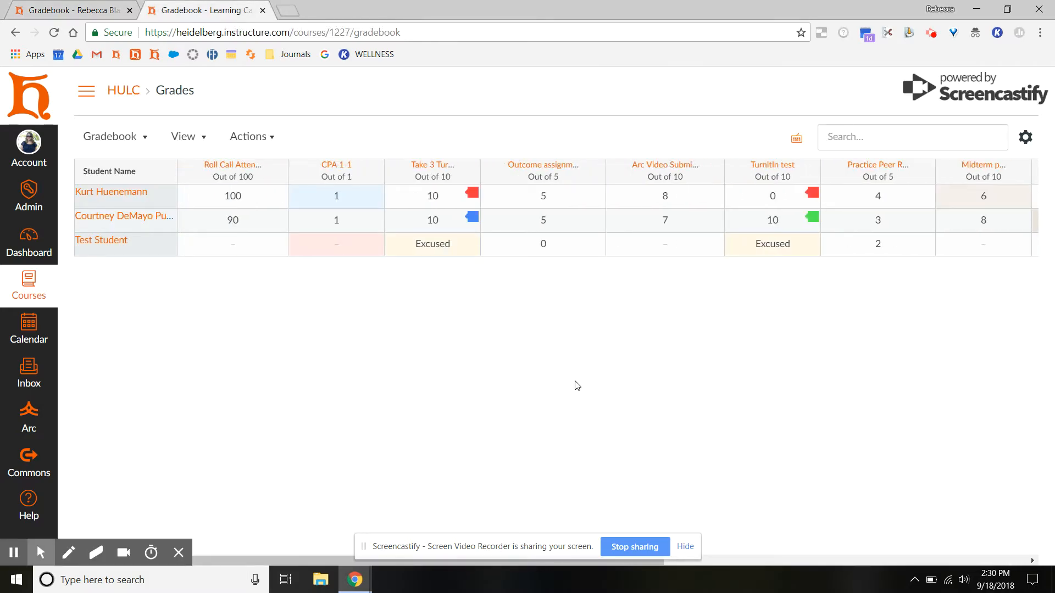
Return to the practice course and open the Feature Options in its settings.
{"action": "left_click", "coordinate": [46, 13]}
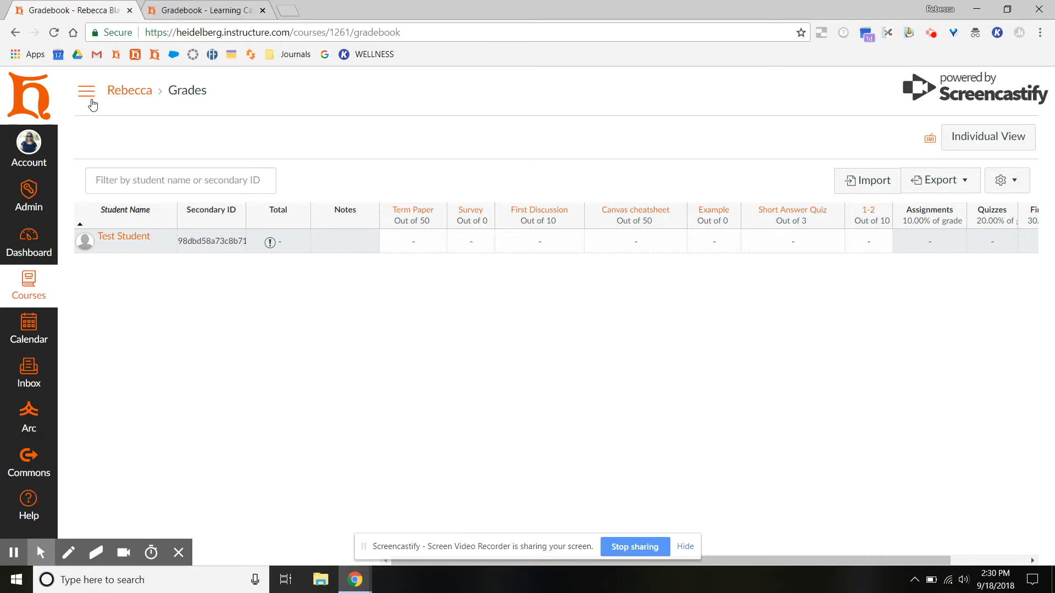
{"action": "left_click", "coordinate": [90, 99]}
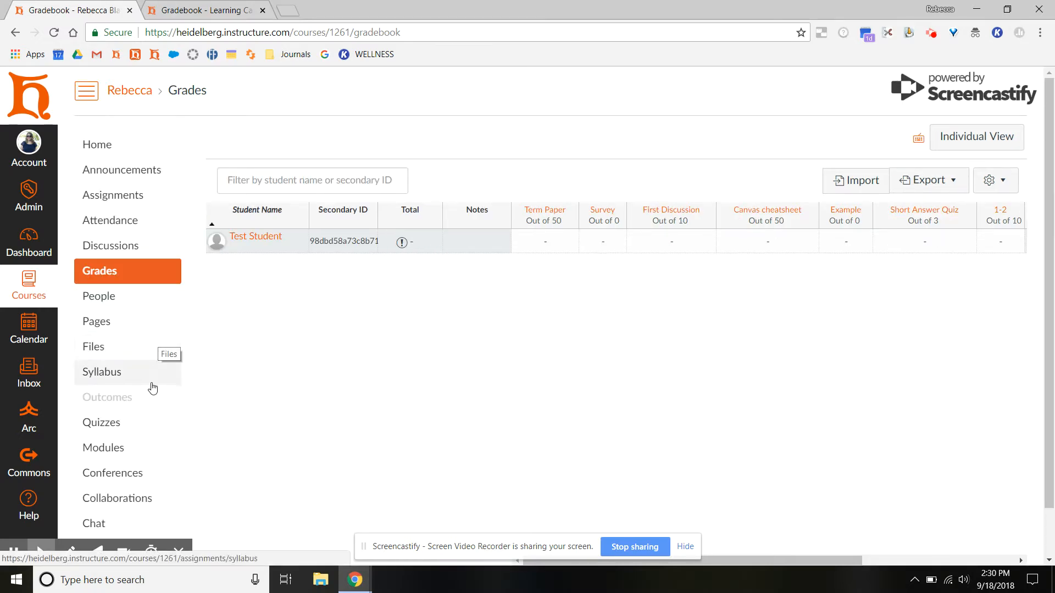
{"action": "scroll", "coordinate": [151, 401], "scroll_direction": "down", "scroll_amount": 1}
{"action": "scroll", "coordinate": [153, 403], "scroll_direction": "up", "scroll_amount": 1}
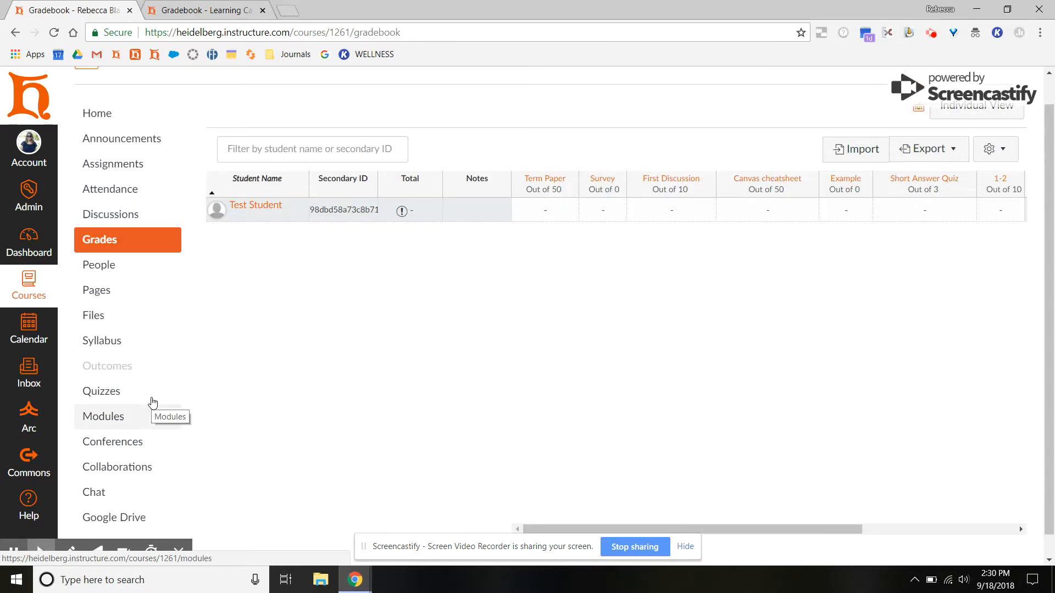
{"action": "scroll", "coordinate": [153, 404], "scroll_direction": "down", "scroll_amount": 1}
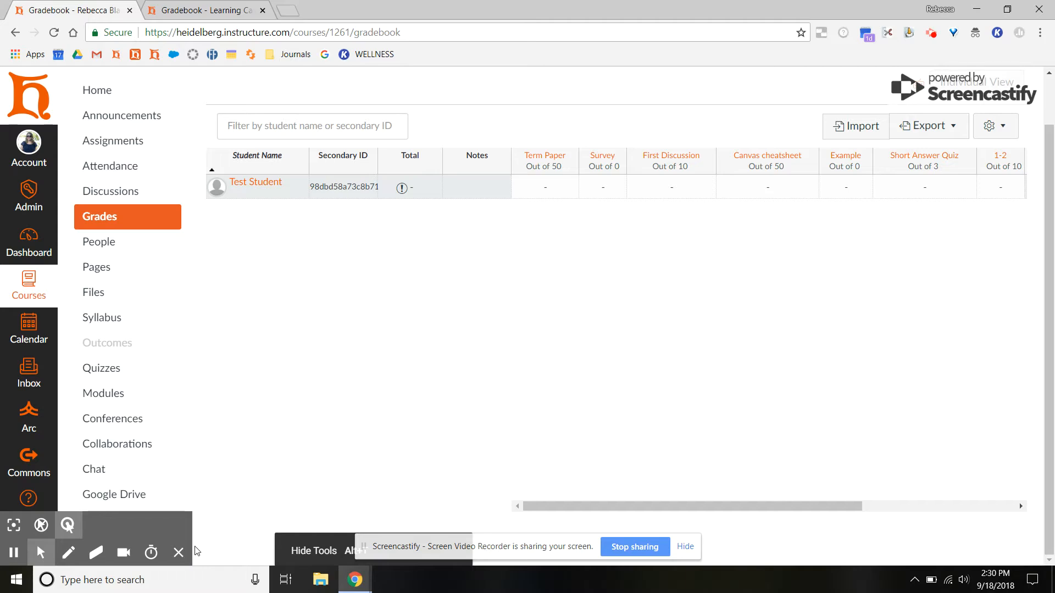
{"action": "left_click", "coordinate": [181, 553]}
{"action": "left_click", "coordinate": [100, 545]}
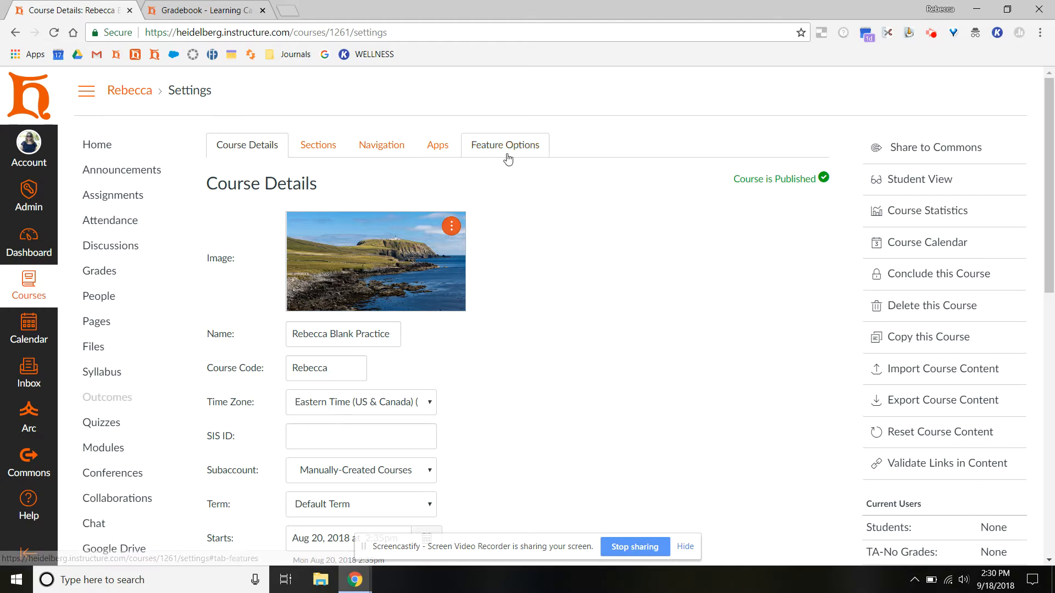
{"action": "left_click", "coordinate": [508, 159]}
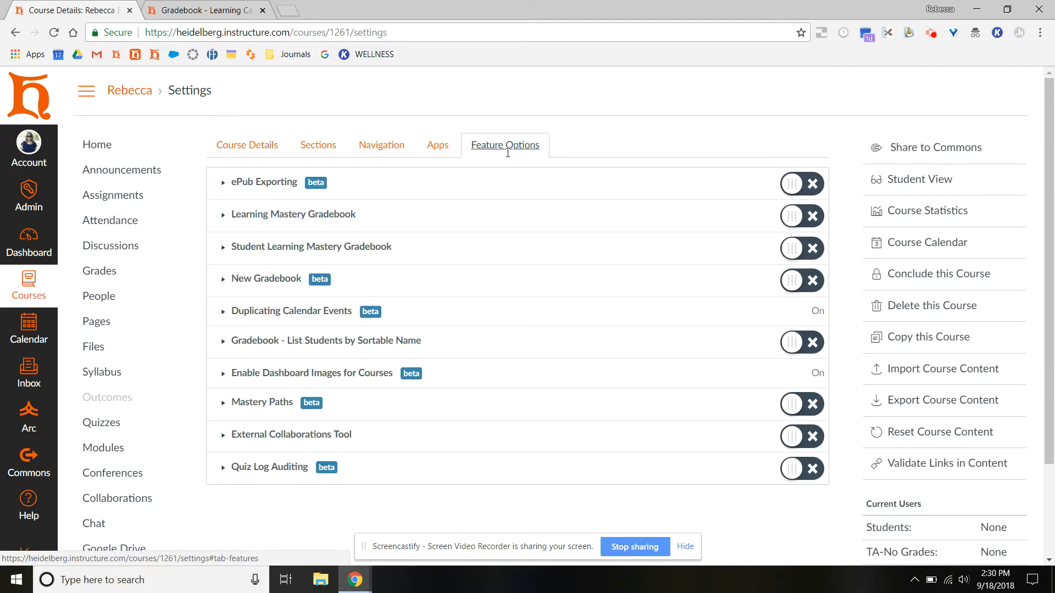
Expand the New Gradebook feature option, switch it on, and switch it back off.
{"action": "left_click", "coordinate": [223, 280]}
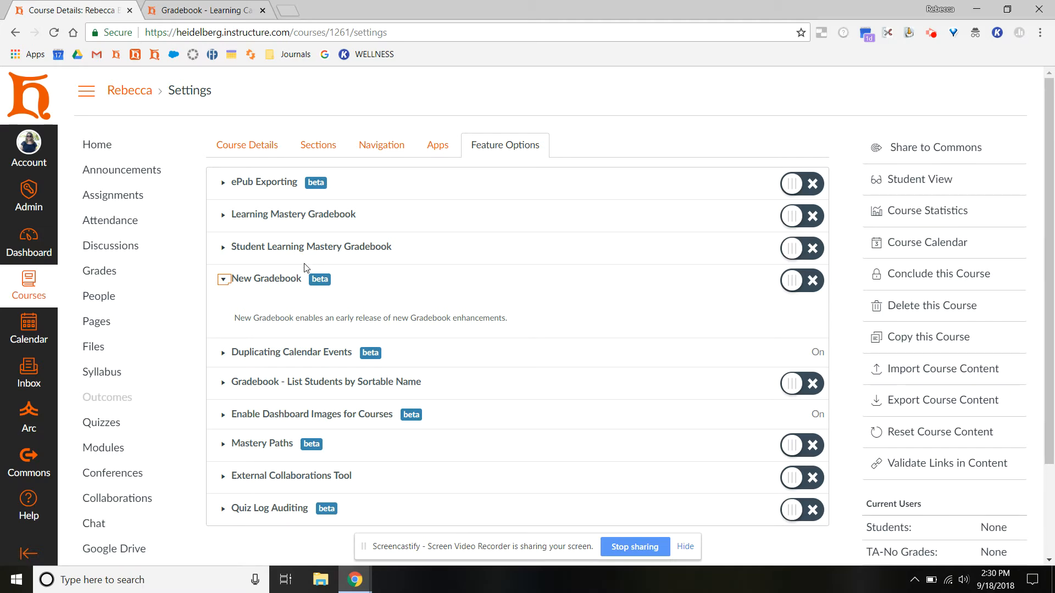
{"action": "left_click", "coordinate": [809, 287]}
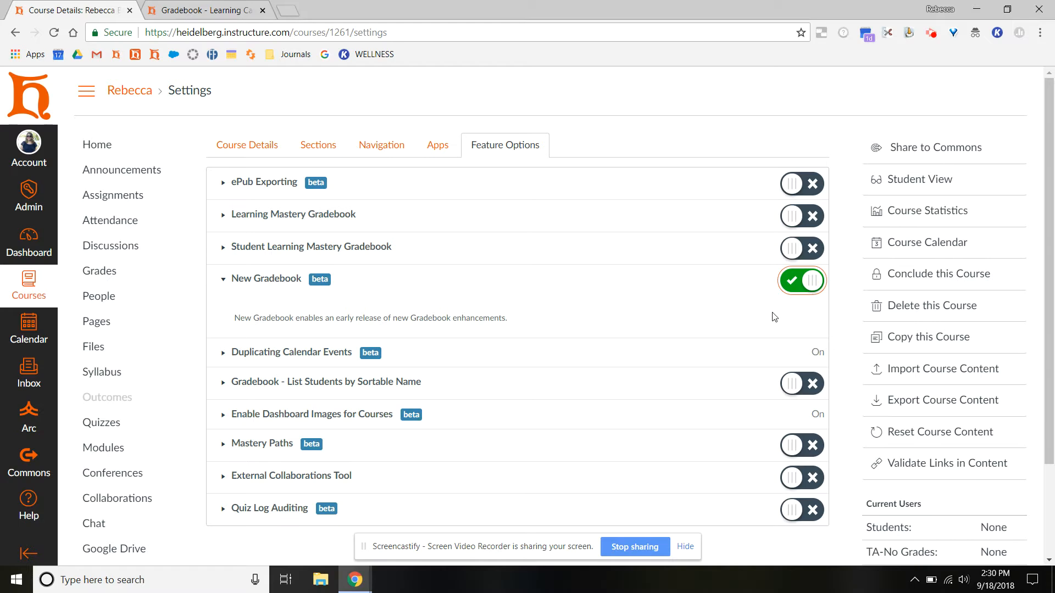
{"action": "left_click", "coordinate": [793, 289]}
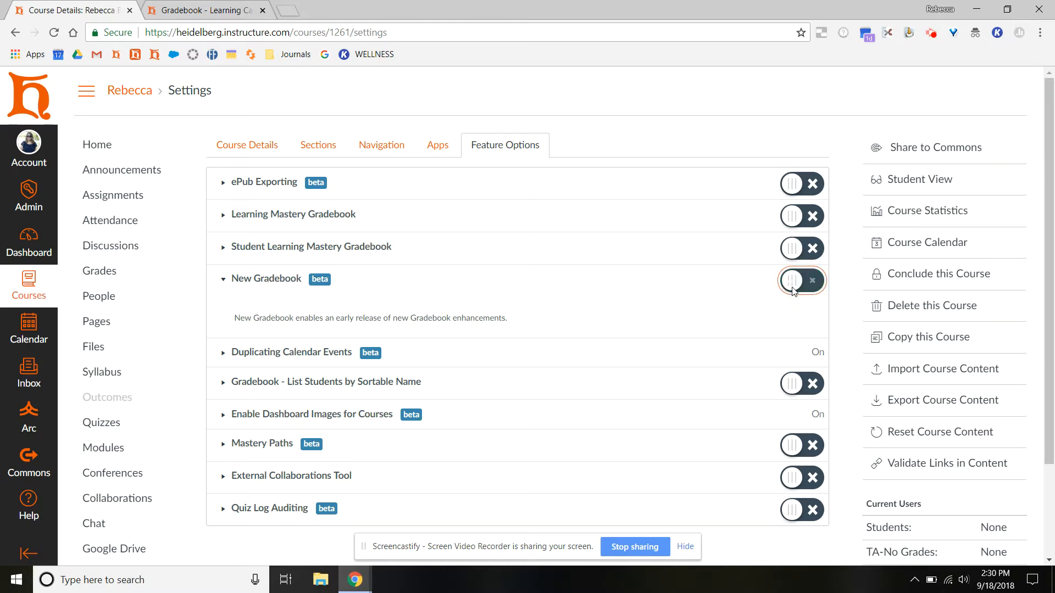
{"action": "left_click", "coordinate": [793, 288]}
{"action": "left_click", "coordinate": [792, 288]}
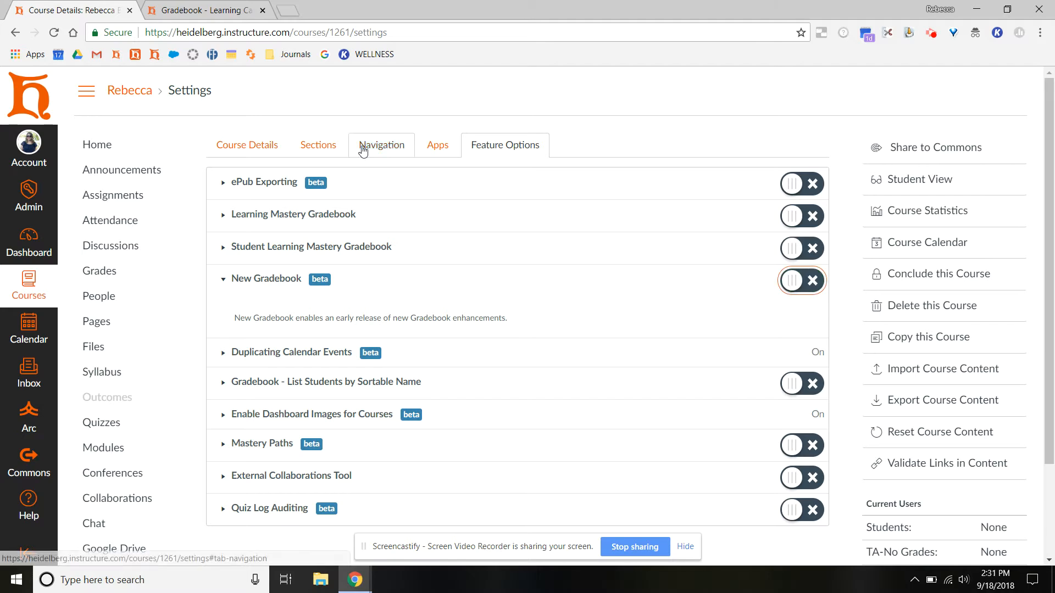
Switch to the HULC course's gradebook and move the Total column to the front.
{"action": "left_click", "coordinate": [216, 11]}
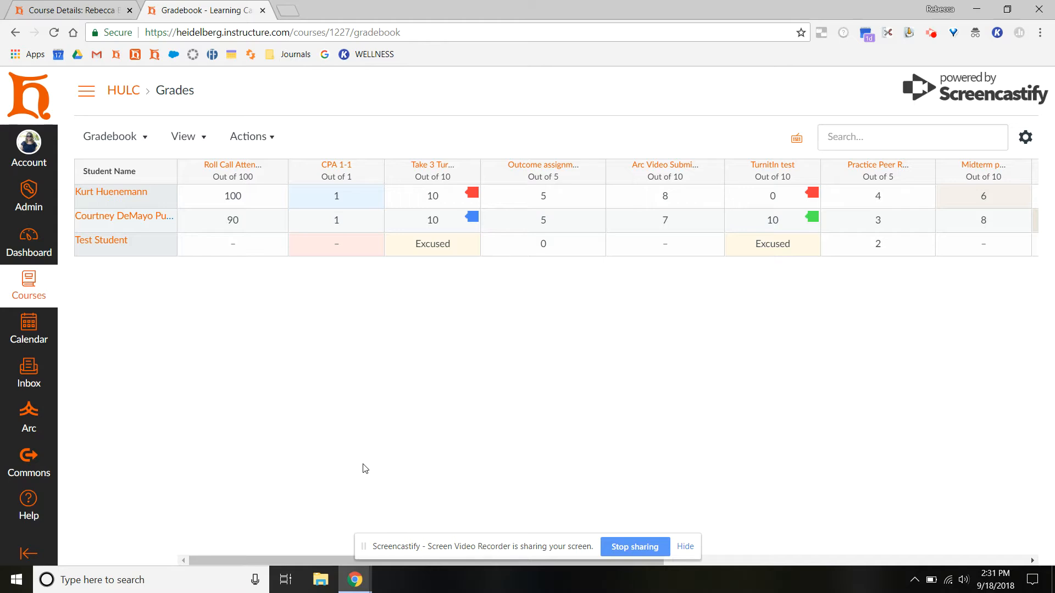
{"action": "scroll", "coordinate": [362, 468], "scroll_direction": "right", "scroll_amount": 5}
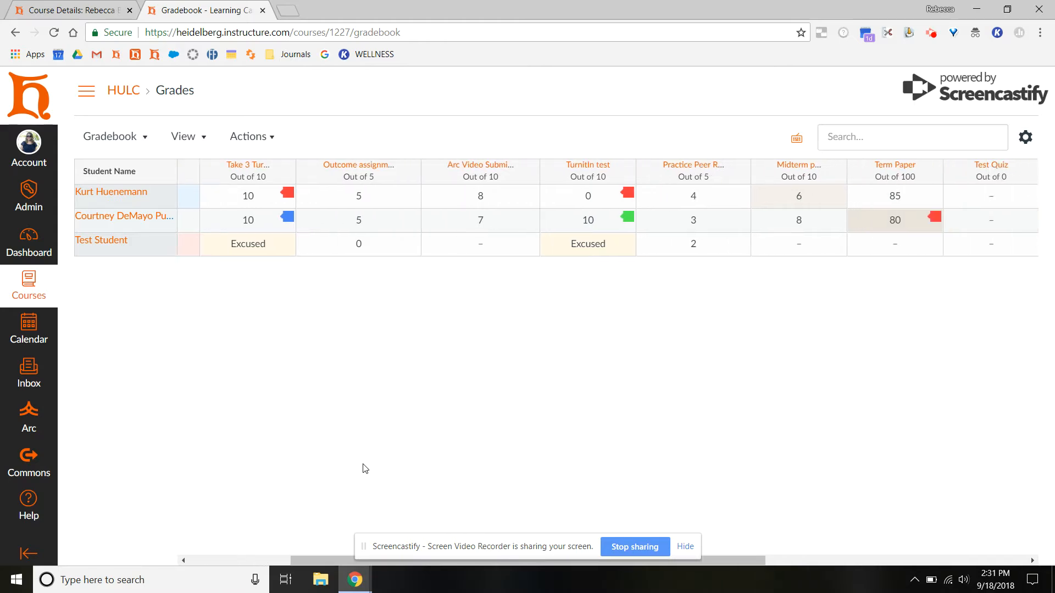
{"action": "scroll", "coordinate": [362, 468], "scroll_direction": "right", "scroll_amount": 8}
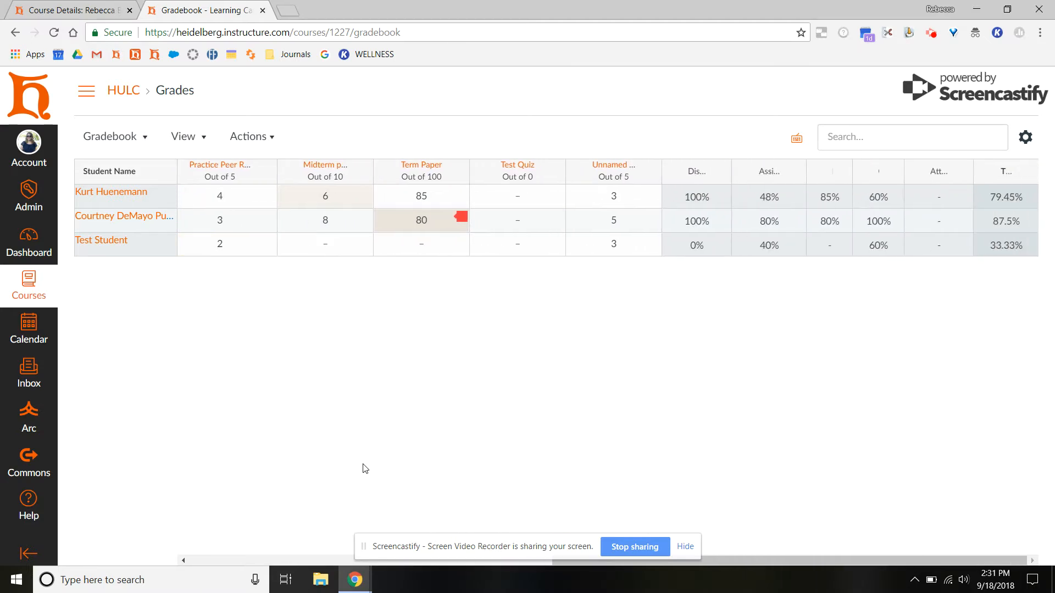
{"action": "scroll", "coordinate": [363, 468], "scroll_direction": "left", "scroll_amount": 10}
{"action": "scroll", "coordinate": [362, 468], "scroll_direction": "left", "scroll_amount": 2}
{"action": "scroll", "coordinate": [363, 469], "scroll_direction": "right", "scroll_amount": 9}
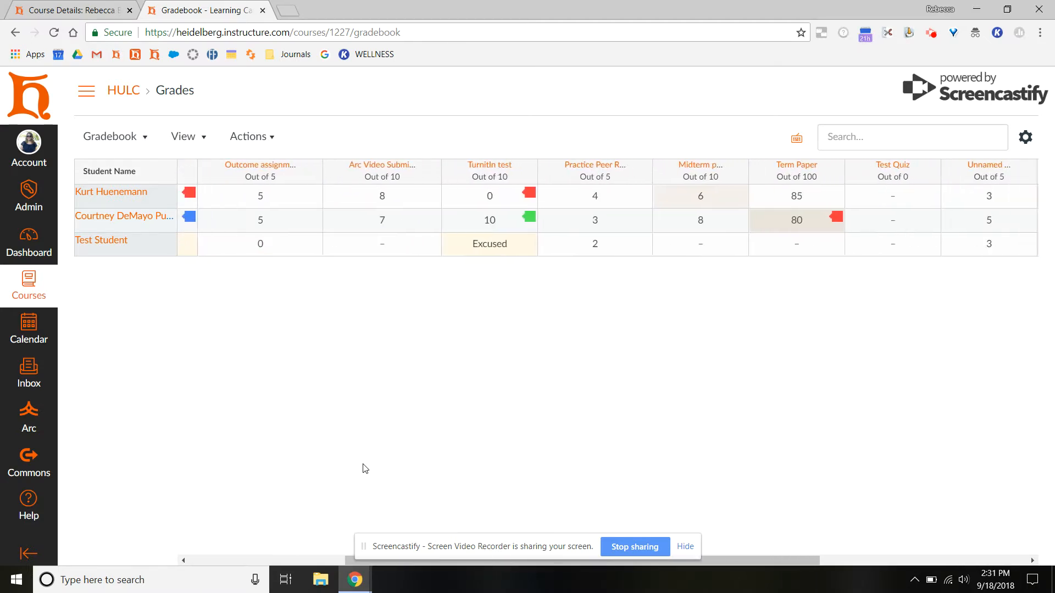
{"action": "scroll", "coordinate": [363, 468], "scroll_direction": "right", "scroll_amount": 4}
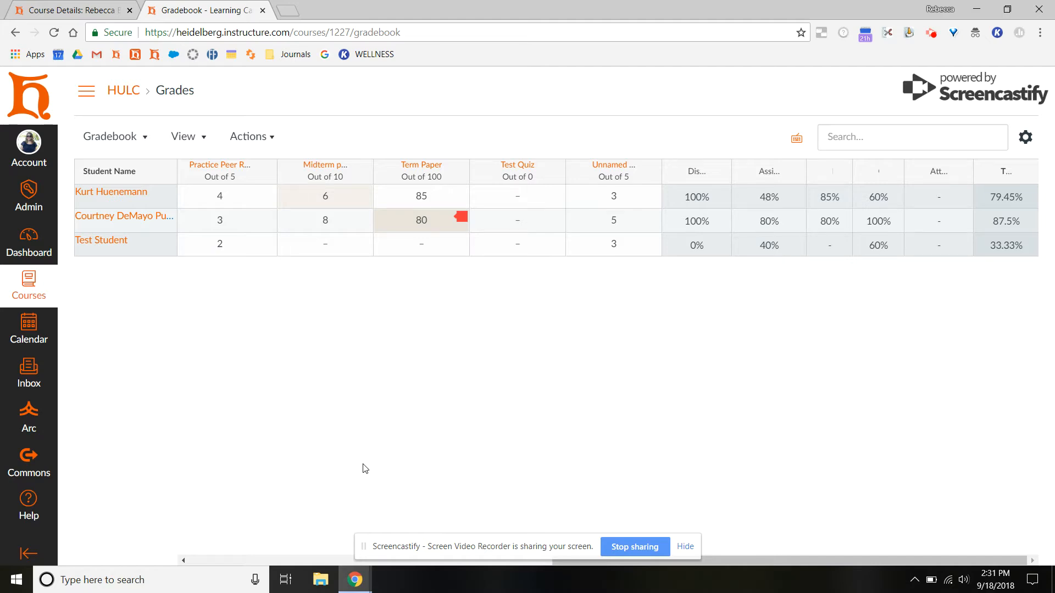
{"action": "scroll", "coordinate": [362, 466], "scroll_direction": "left", "scroll_amount": 3}
{"action": "scroll", "coordinate": [363, 466], "scroll_direction": "right", "scroll_amount": 3}
{"action": "left_click", "coordinate": [1025, 171]}
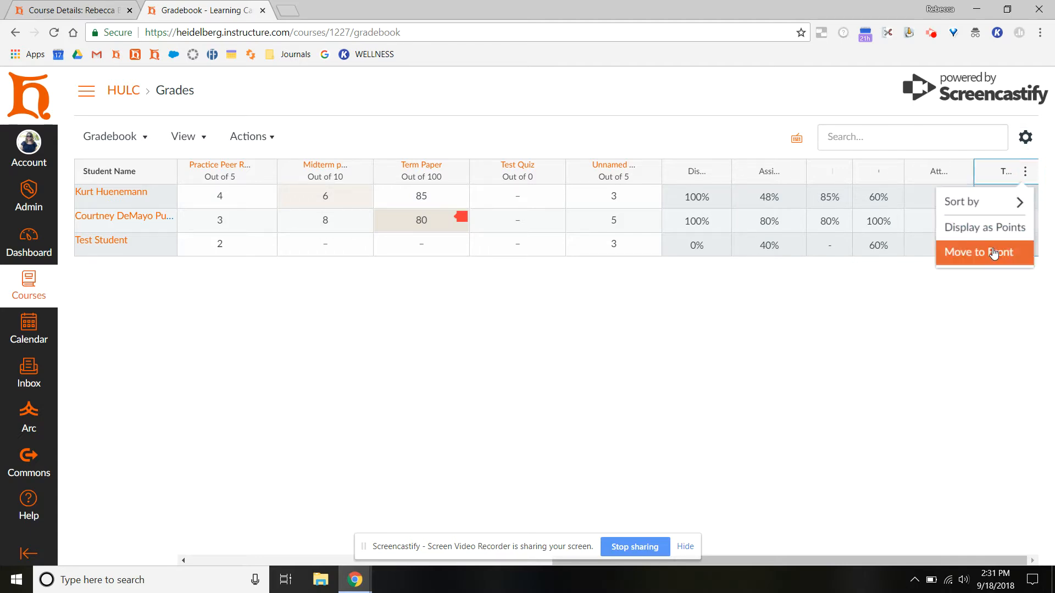
{"action": "left_click", "coordinate": [993, 252]}
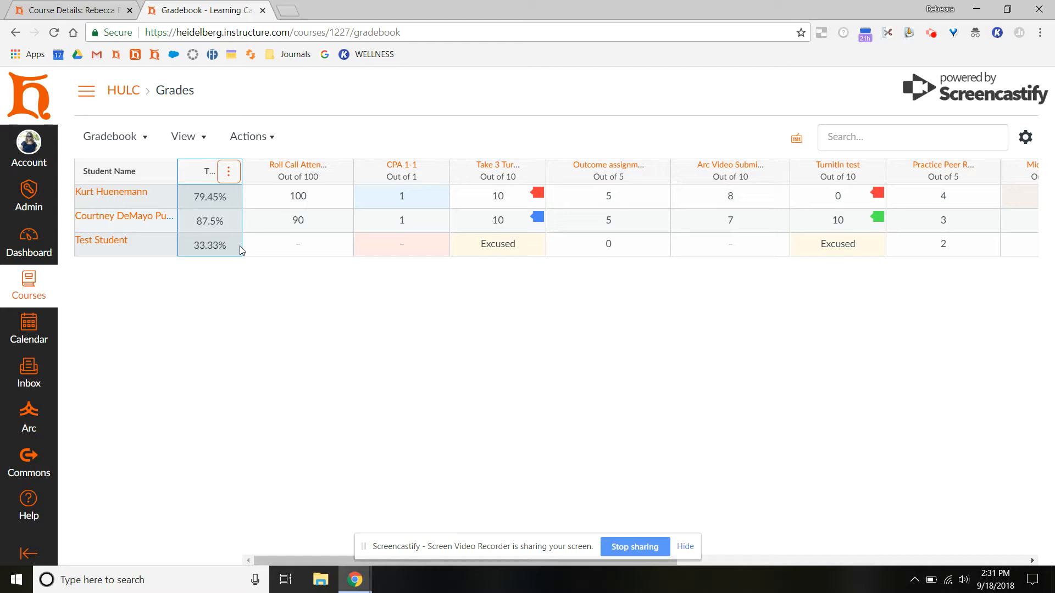
Show the Notes column in the gradebook and try out the second student's notes cell, leaving it empty.
{"action": "left_click", "coordinate": [173, 140]}
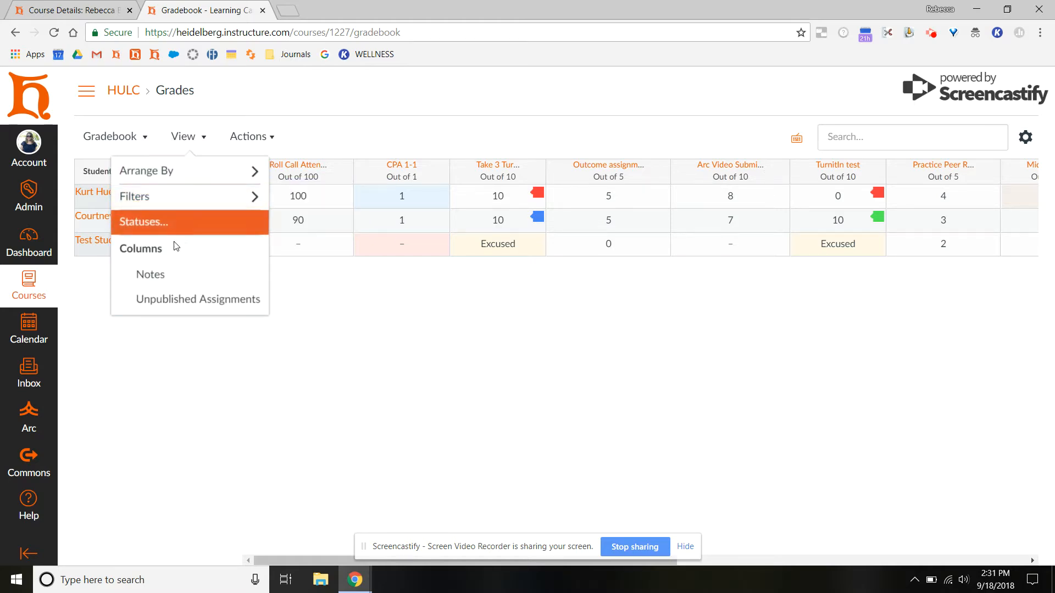
{"action": "left_click", "coordinate": [175, 280]}
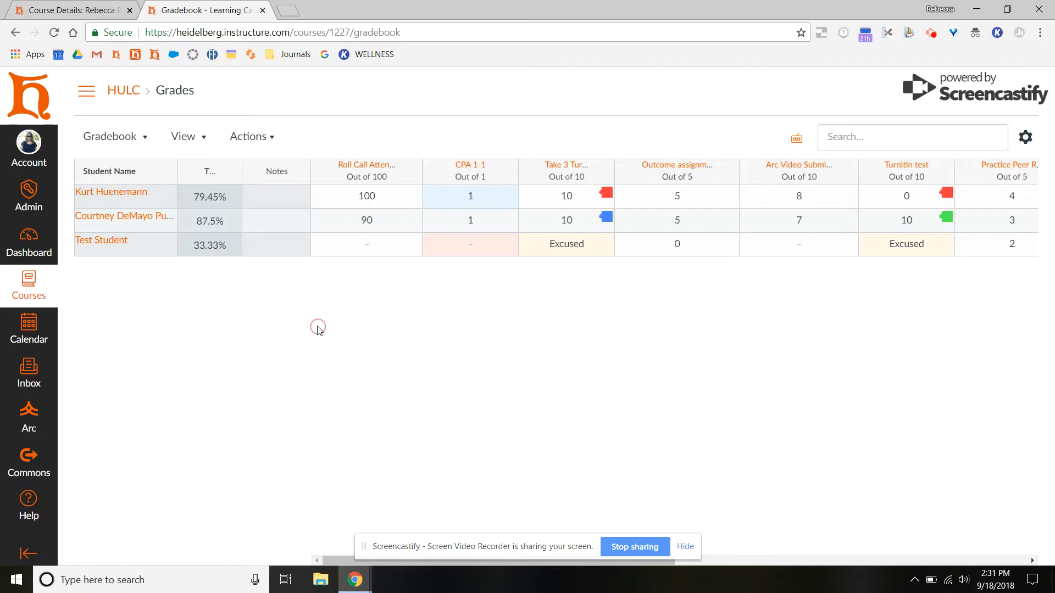
{"action": "left_click", "coordinate": [276, 228]}
{"action": "left_click", "coordinate": [345, 308]}
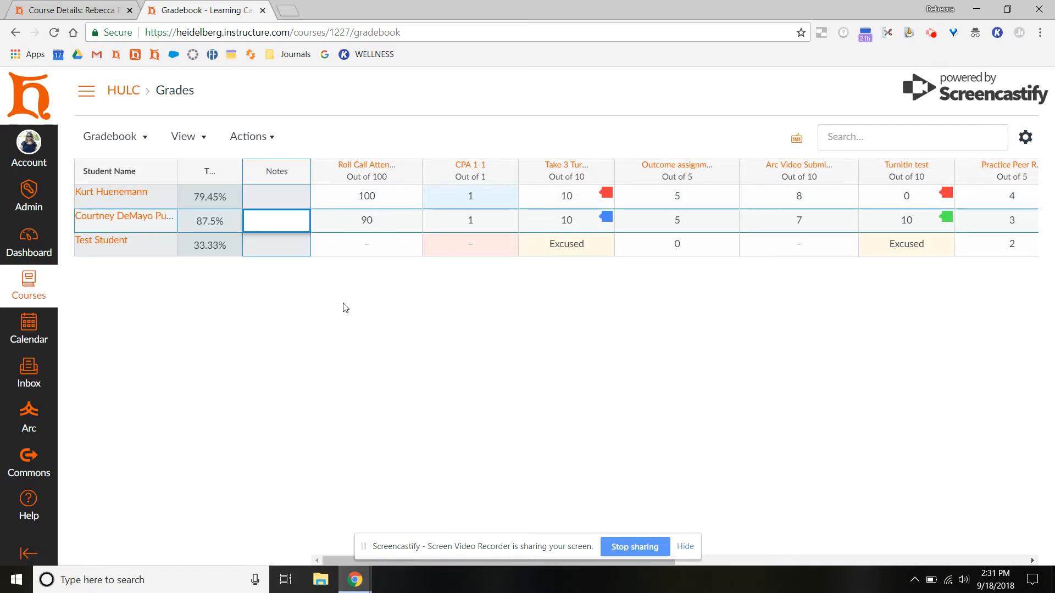
{"action": "right_click", "coordinate": [339, 304]}
{"action": "left_click", "coordinate": [297, 299]}
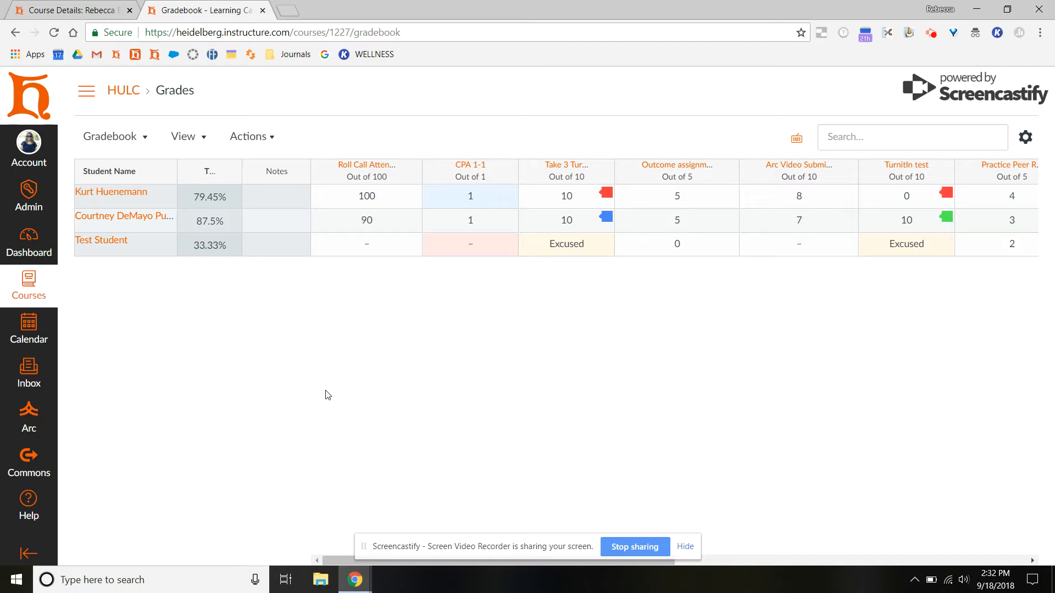
Show the Unpublished Assignments columns and look through them in the gradebook.
{"action": "left_click", "coordinate": [176, 142]}
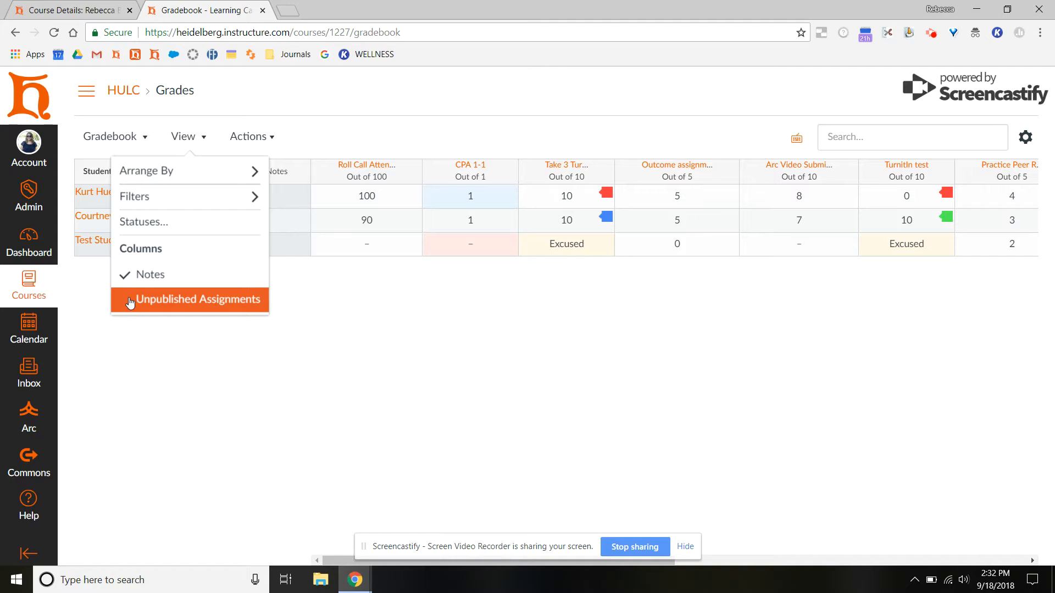
{"action": "left_click", "coordinate": [130, 303]}
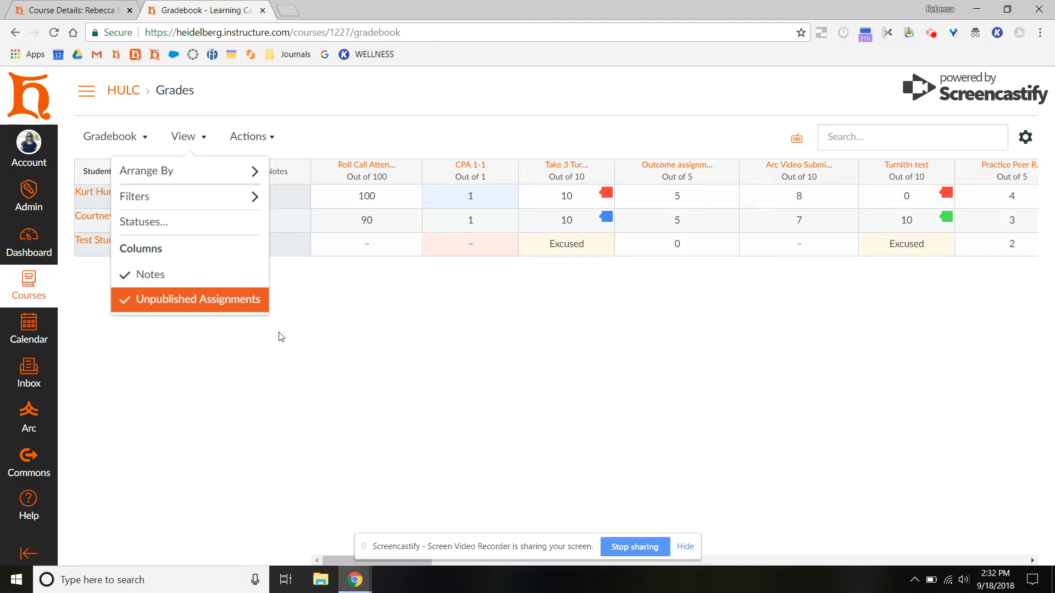
{"action": "left_click", "coordinate": [324, 345]}
{"action": "scroll", "coordinate": [617, 312], "scroll_direction": "right", "scroll_amount": 20}
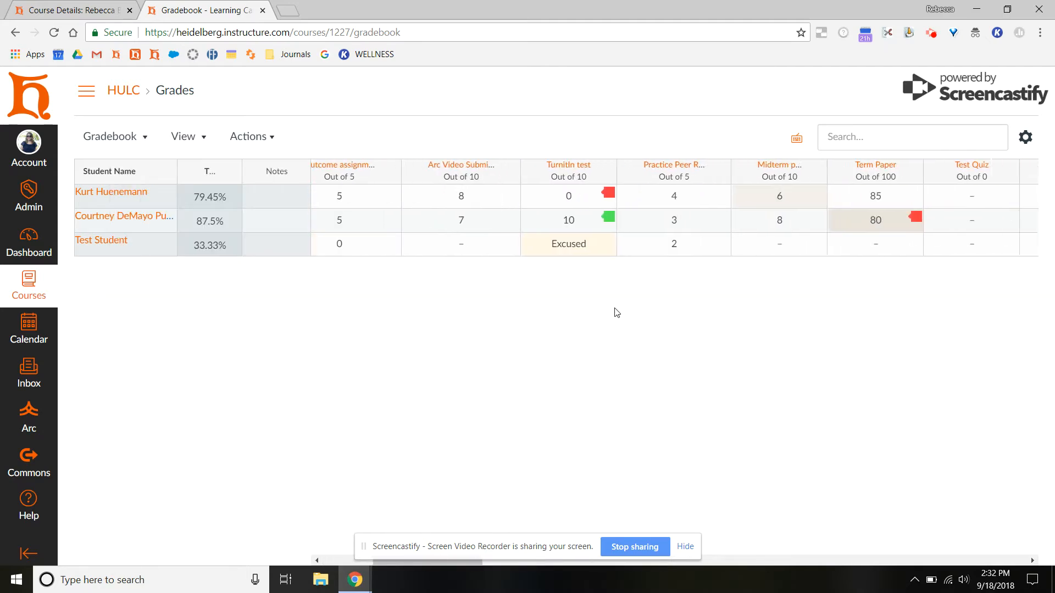
{"action": "scroll", "coordinate": [617, 313], "scroll_direction": "right", "scroll_amount": 3}
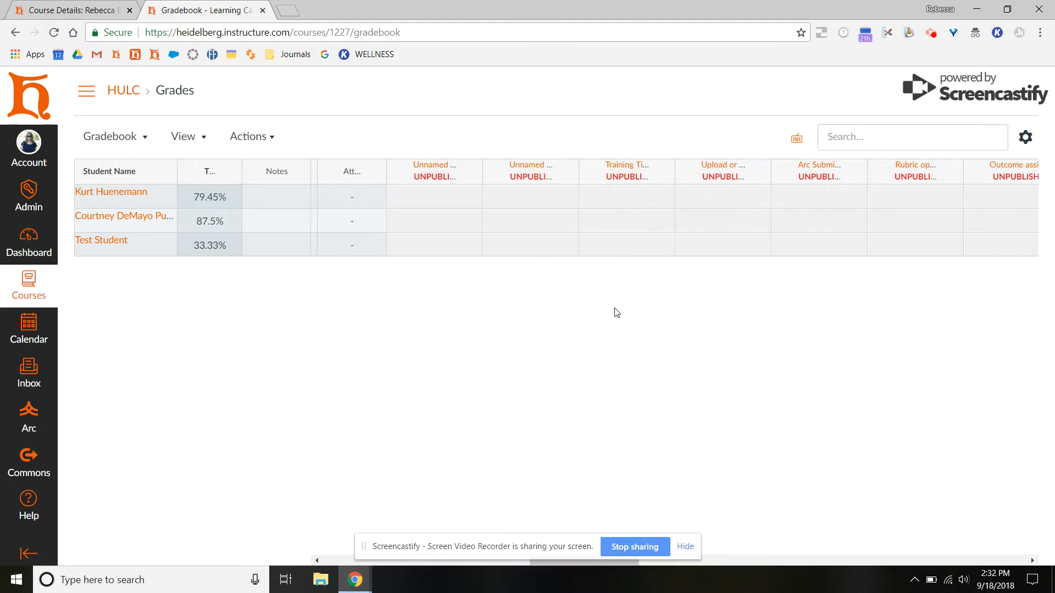
{"action": "scroll", "coordinate": [833, 222], "scroll_direction": "left", "scroll_amount": 15}
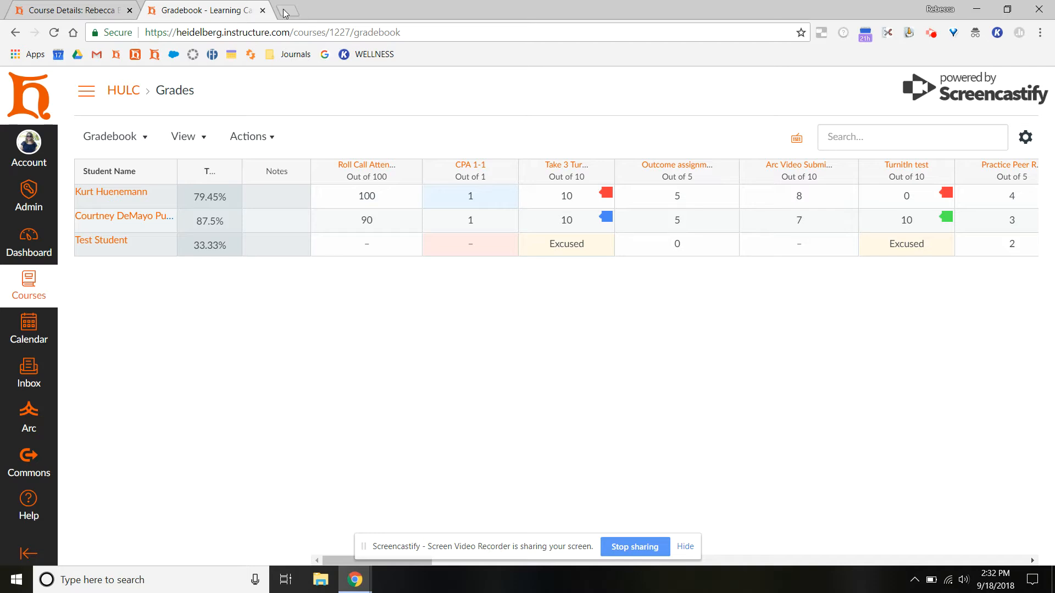
Hide the Unpublished Assignments columns and check the remaining gradebook columns.
{"action": "left_click", "coordinate": [177, 138]}
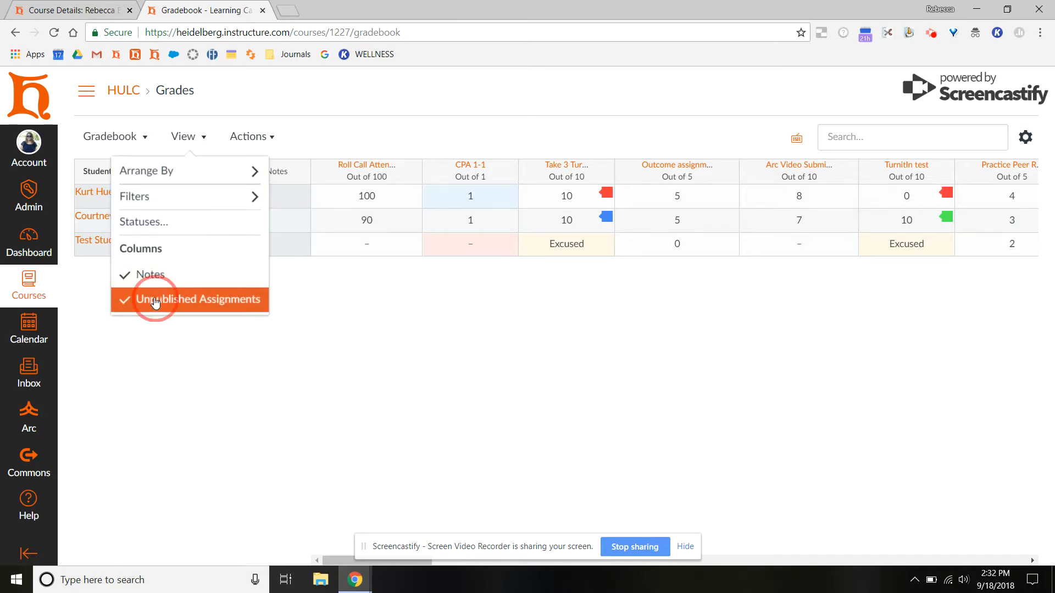
{"action": "left_click", "coordinate": [165, 299]}
{"action": "left_click", "coordinate": [443, 363]}
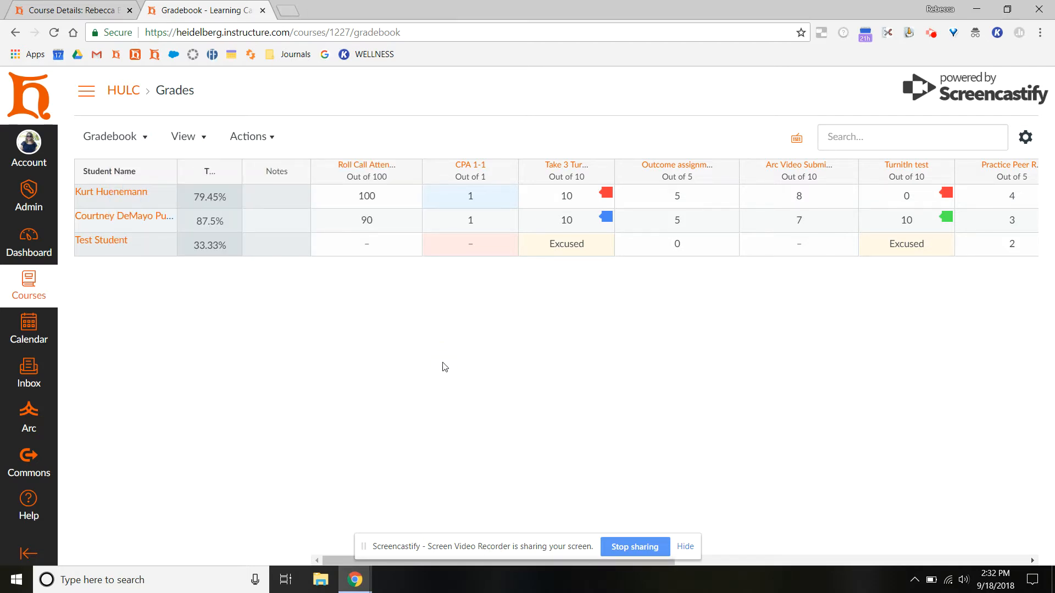
{"action": "scroll", "coordinate": [445, 367], "scroll_direction": "right", "scroll_amount": 10}
{"action": "scroll", "coordinate": [445, 367], "scroll_direction": "left", "scroll_amount": 10}
Add the Modules and Assignment Groups filters to the gradebook.
{"action": "left_click", "coordinate": [180, 140]}
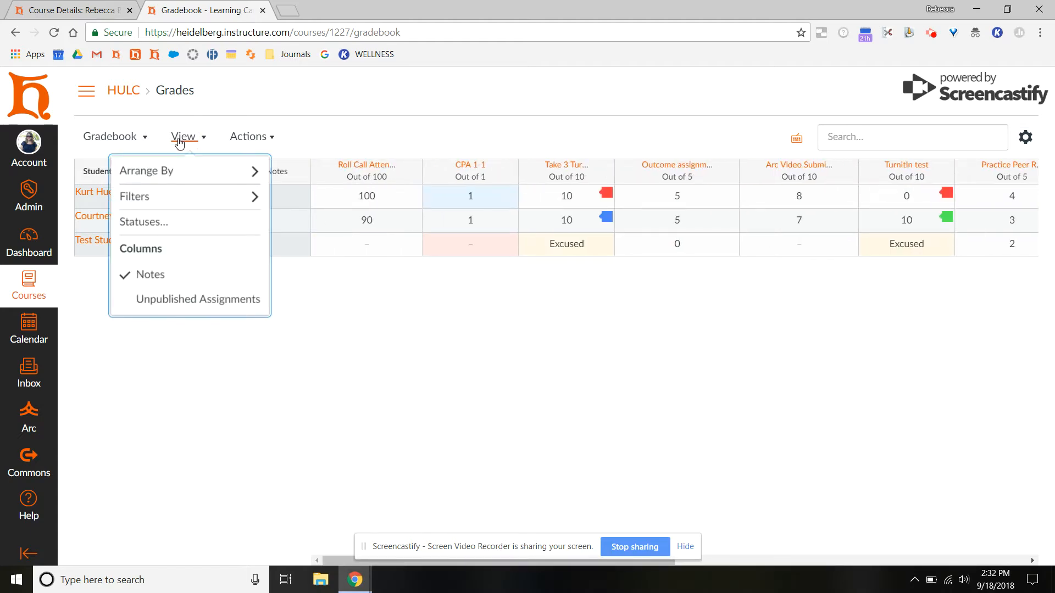
{"action": "mouse_move", "coordinate": [182, 196]}
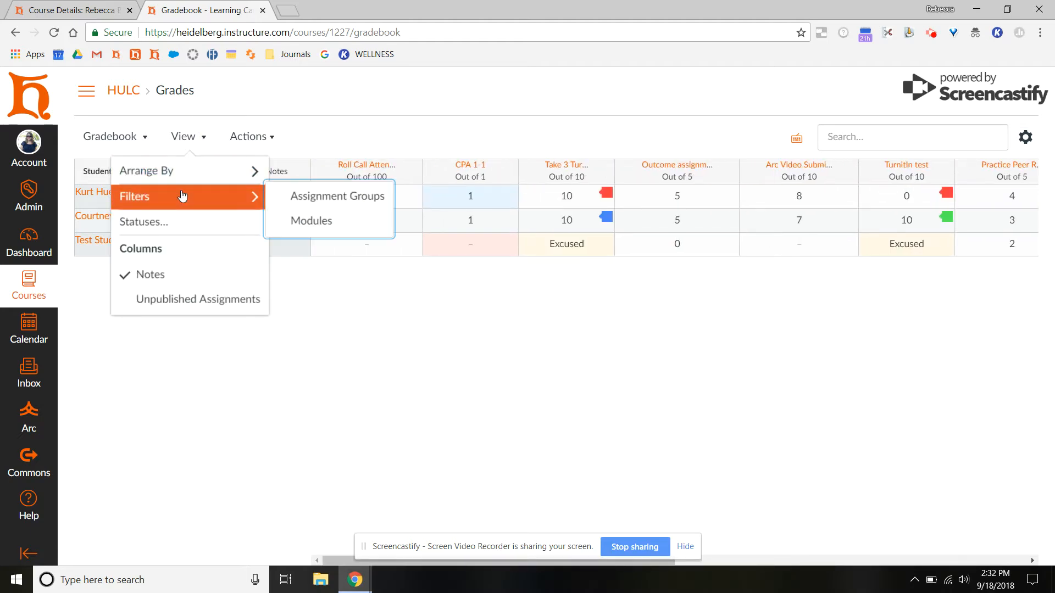
{"action": "left_click", "coordinate": [280, 222]}
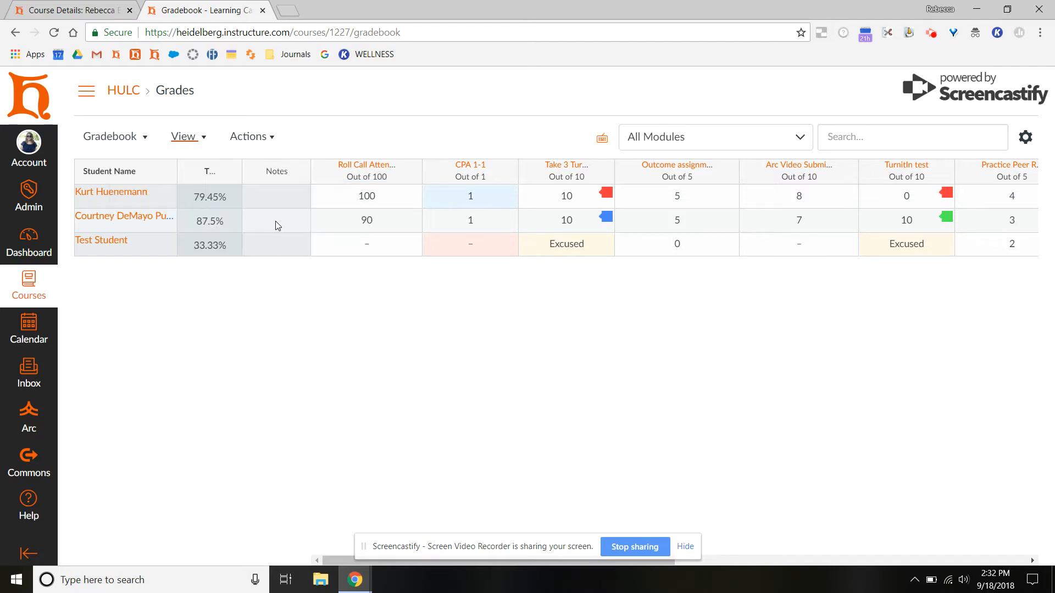
{"action": "left_click", "coordinate": [186, 139]}
{"action": "mouse_move", "coordinate": [195, 200]}
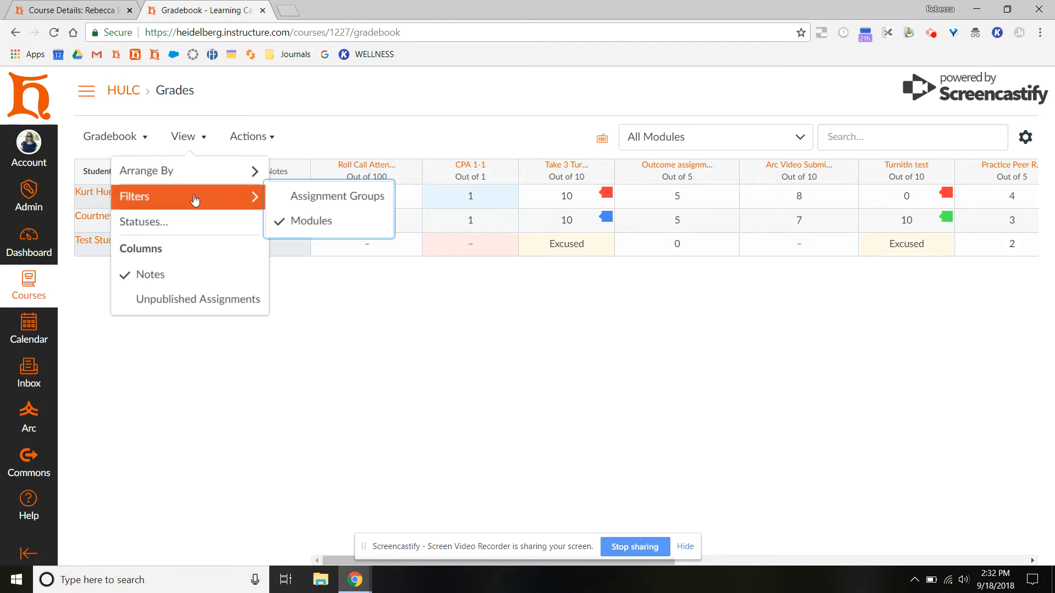
{"action": "left_click", "coordinate": [278, 196]}
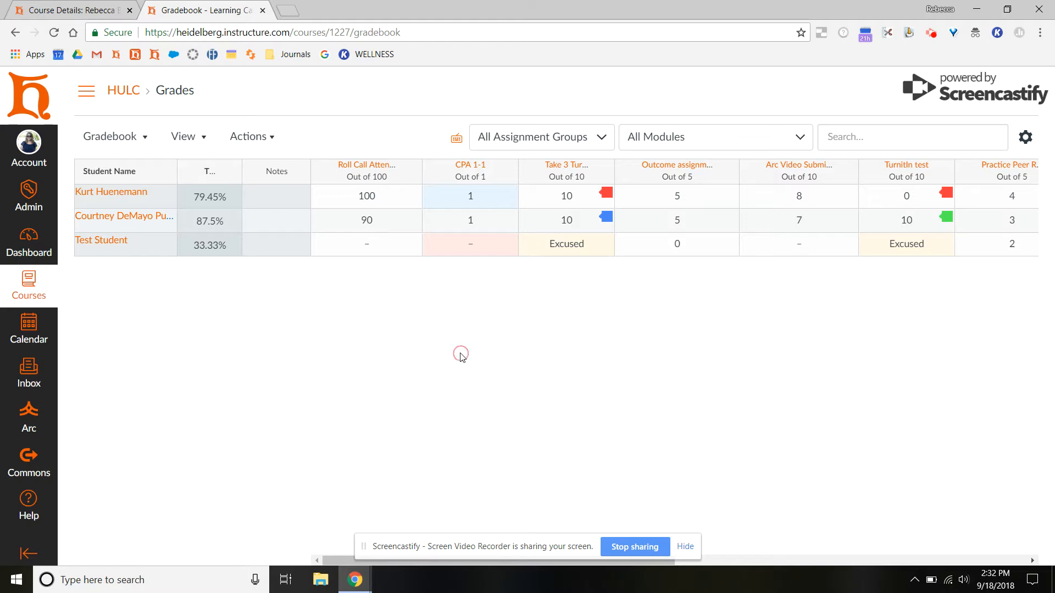
Filter the gradebook by the Quizzes assignment group, and return to All Assignment Groups.
{"action": "left_click", "coordinate": [551, 139]}
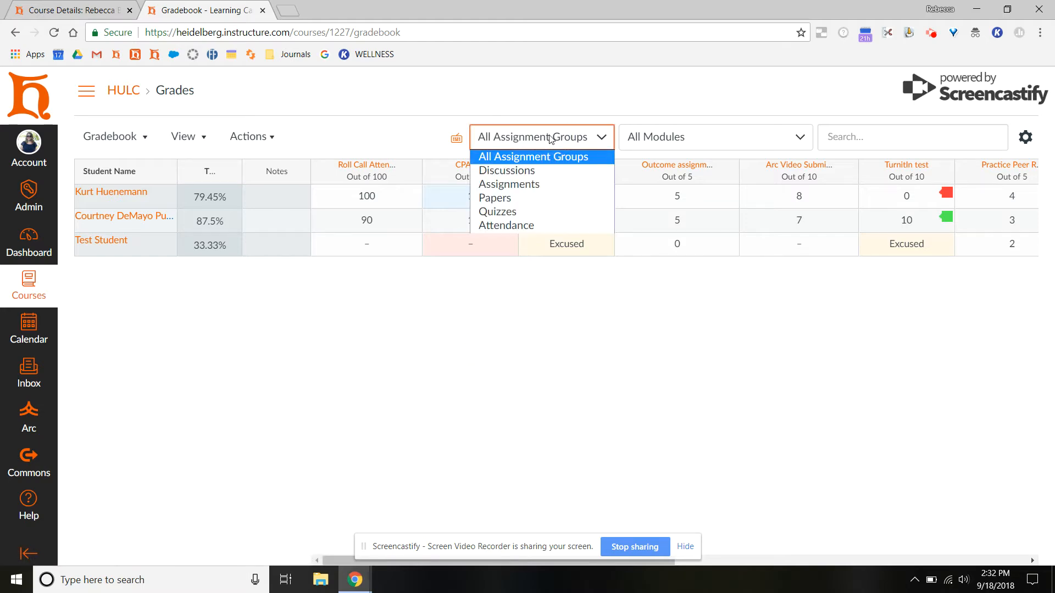
{"action": "left_click", "coordinate": [541, 214]}
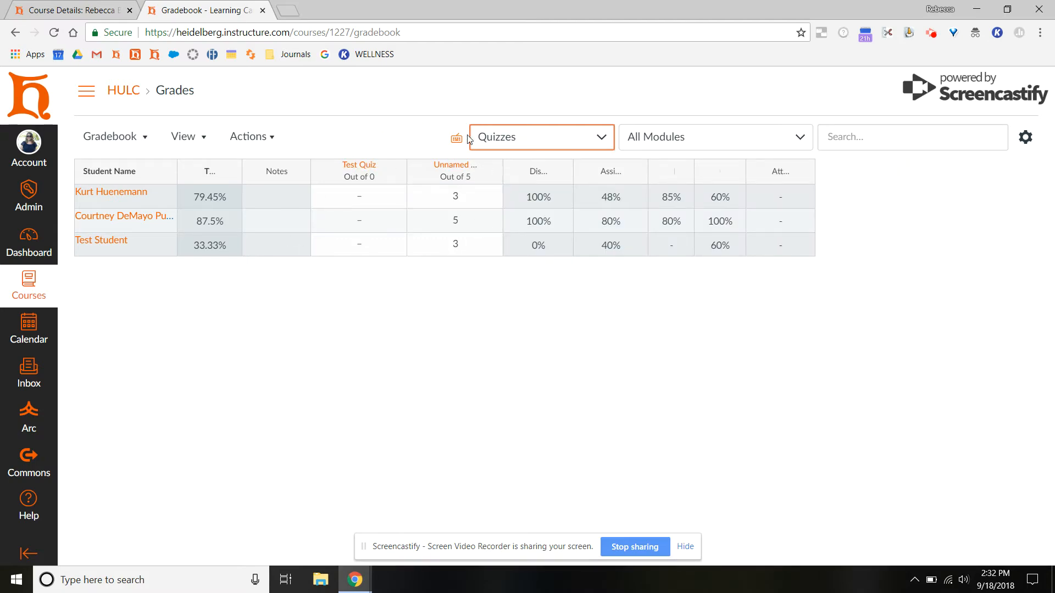
{"action": "left_click", "coordinate": [522, 137]}
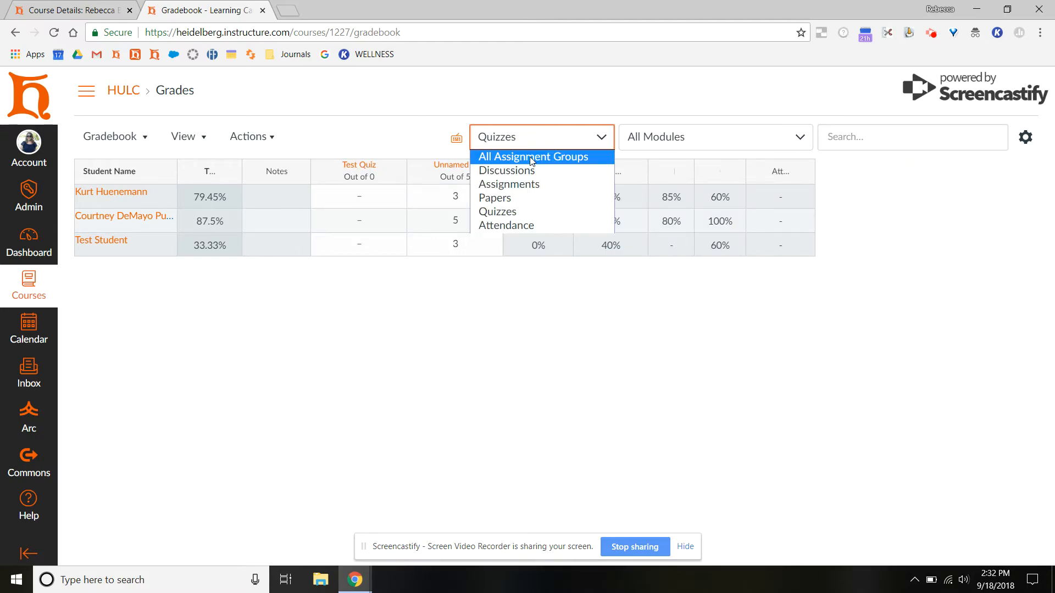
{"action": "left_click", "coordinate": [531, 158]}
Filter the gradebook by the Week 3 module and view its Quizzes and Papers assignment groups.
{"action": "left_click", "coordinate": [681, 145]}
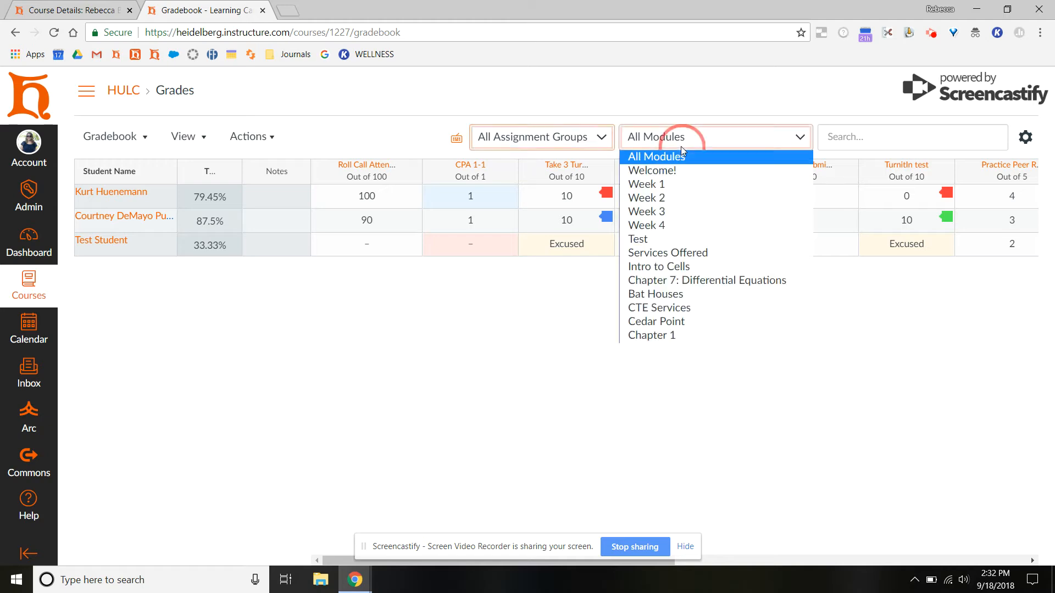
{"action": "left_click", "coordinate": [677, 219]}
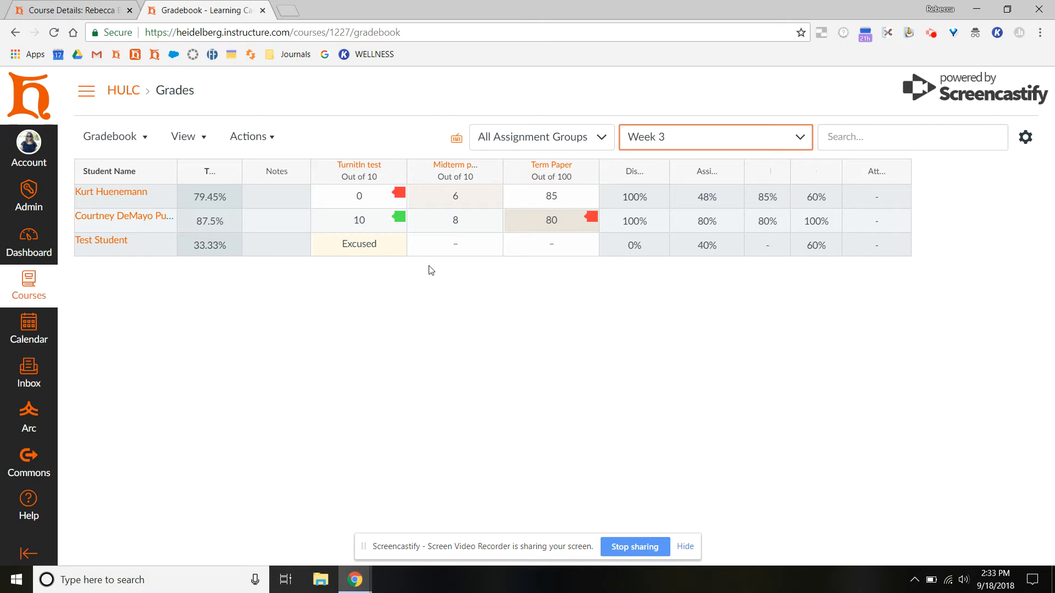
{"action": "left_click", "coordinate": [599, 142]}
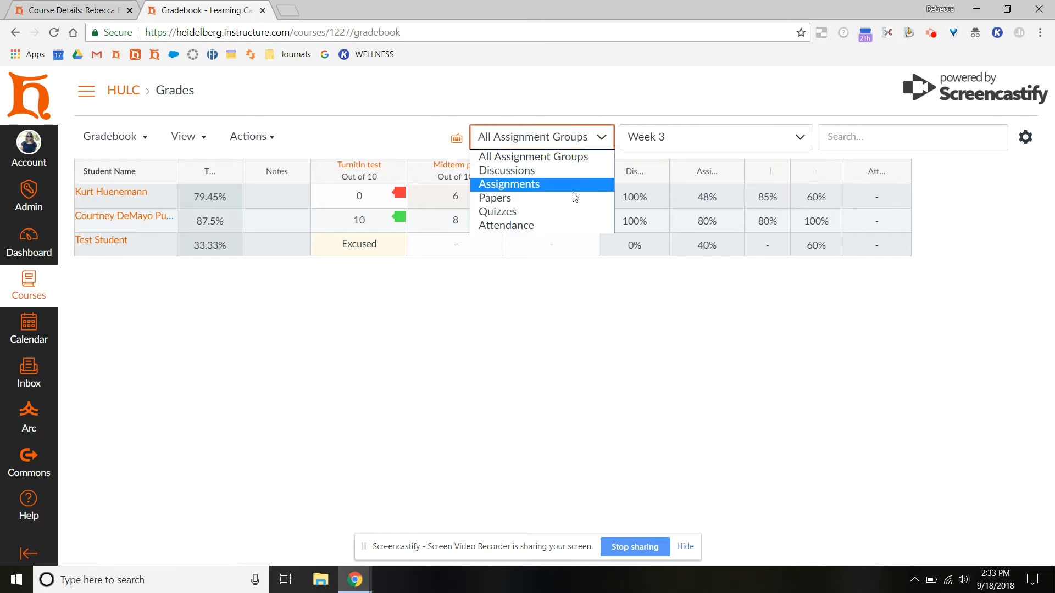
{"action": "left_click", "coordinate": [572, 213]}
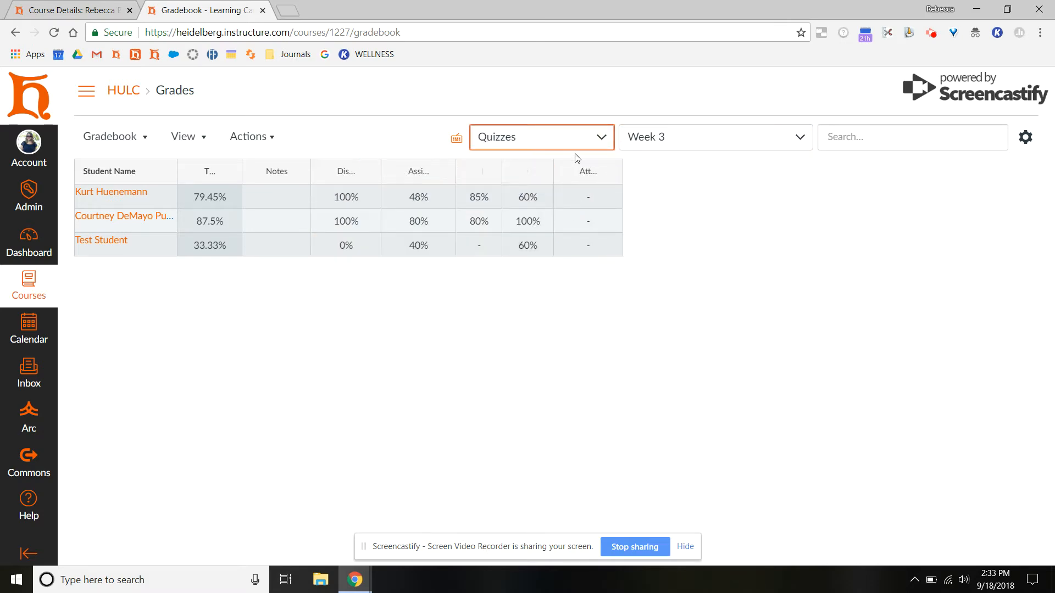
{"action": "left_click", "coordinate": [581, 142]}
{"action": "left_click", "coordinate": [558, 196]}
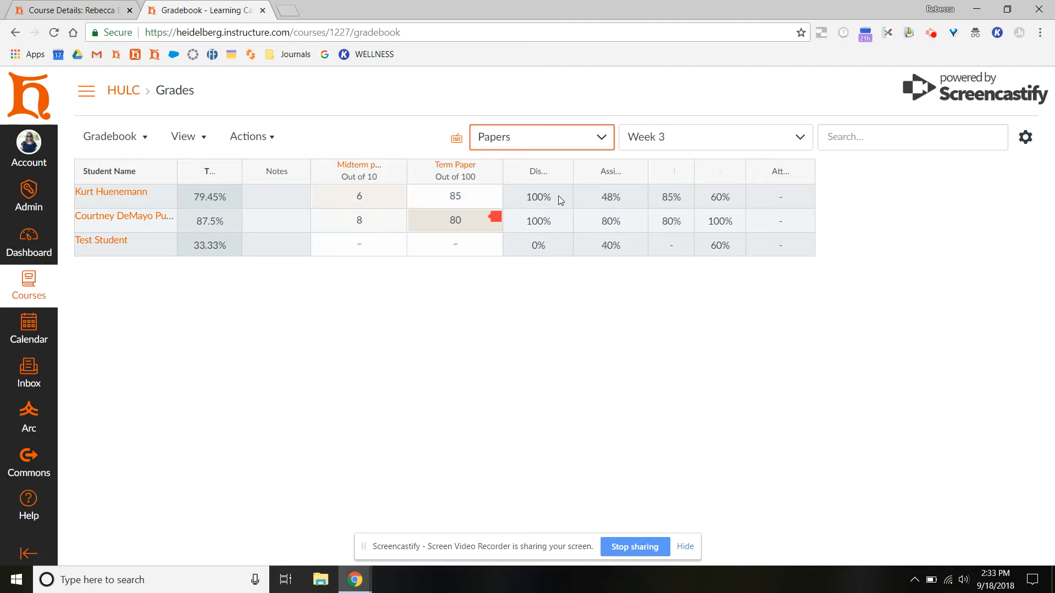
Reset the gradebook filters to All Assignment Groups and All Modules.
{"action": "left_click", "coordinate": [529, 135]}
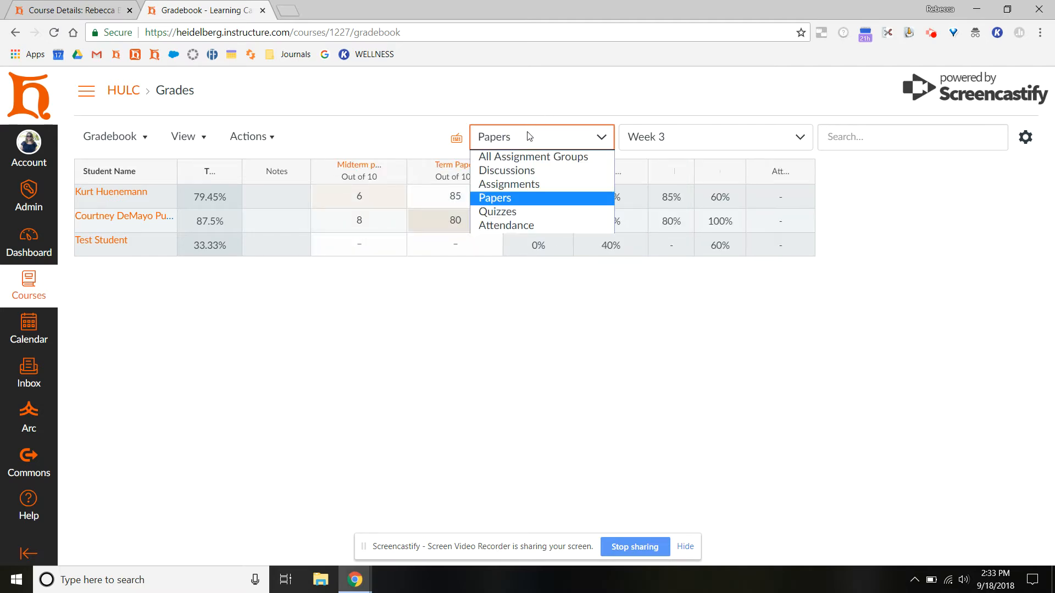
{"action": "left_click", "coordinate": [528, 154]}
{"action": "left_click", "coordinate": [641, 146]}
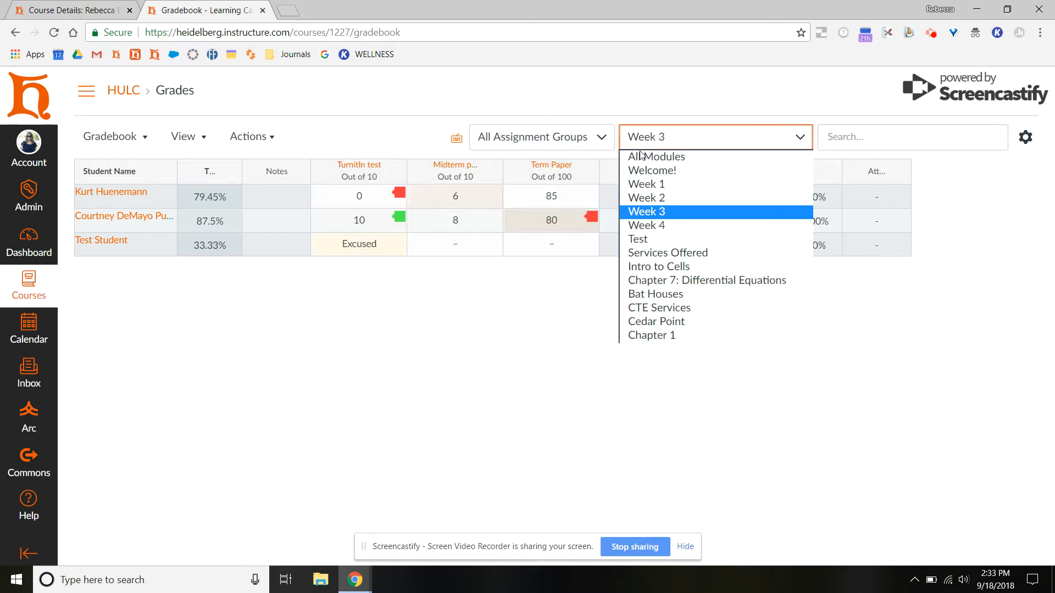
{"action": "left_click", "coordinate": [642, 158]}
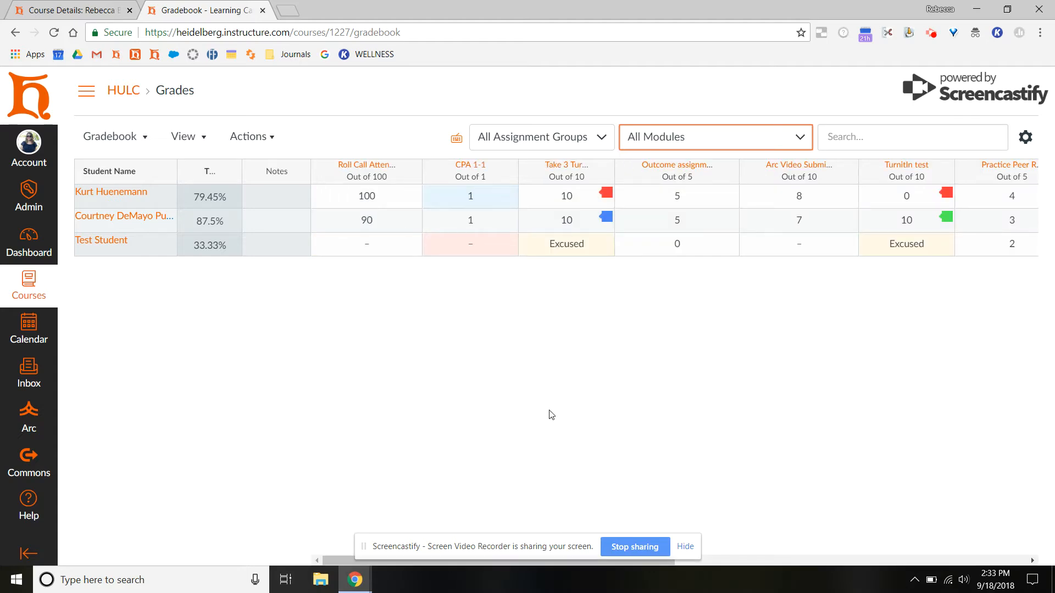
Open the gradebook's Statuses settings and look at the colour options for the Late status.
{"action": "left_click", "coordinate": [194, 140]}
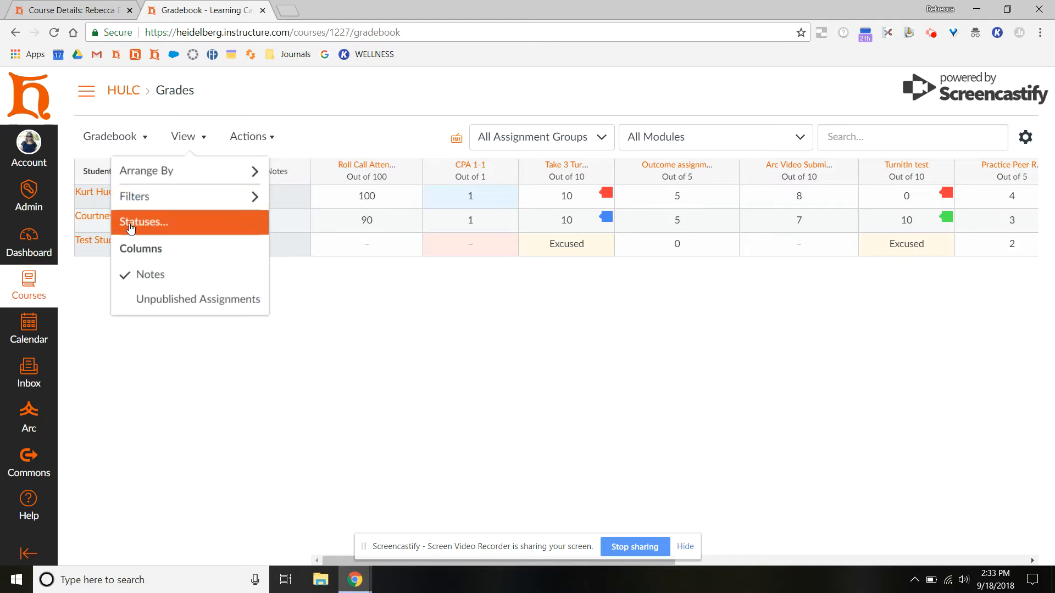
{"action": "left_click", "coordinate": [189, 226]}
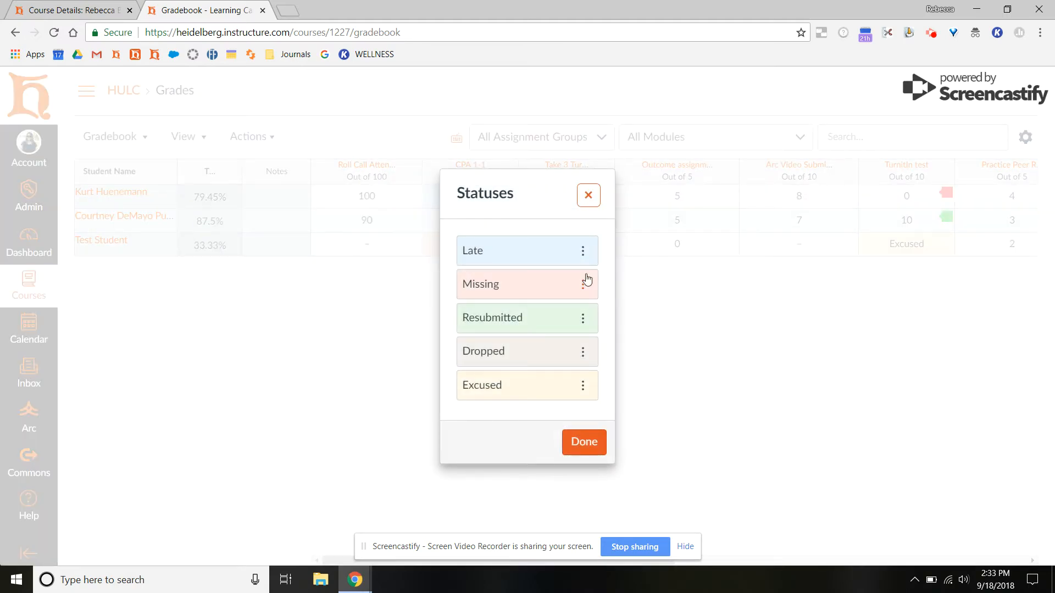
{"action": "left_click", "coordinate": [582, 251]}
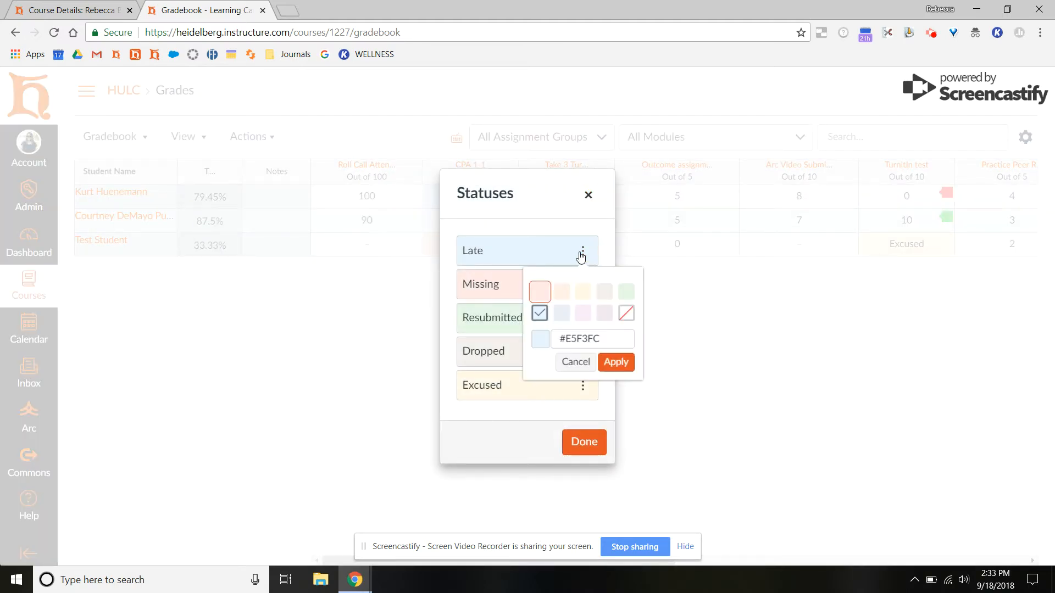
{"action": "left_click", "coordinate": [553, 234]}
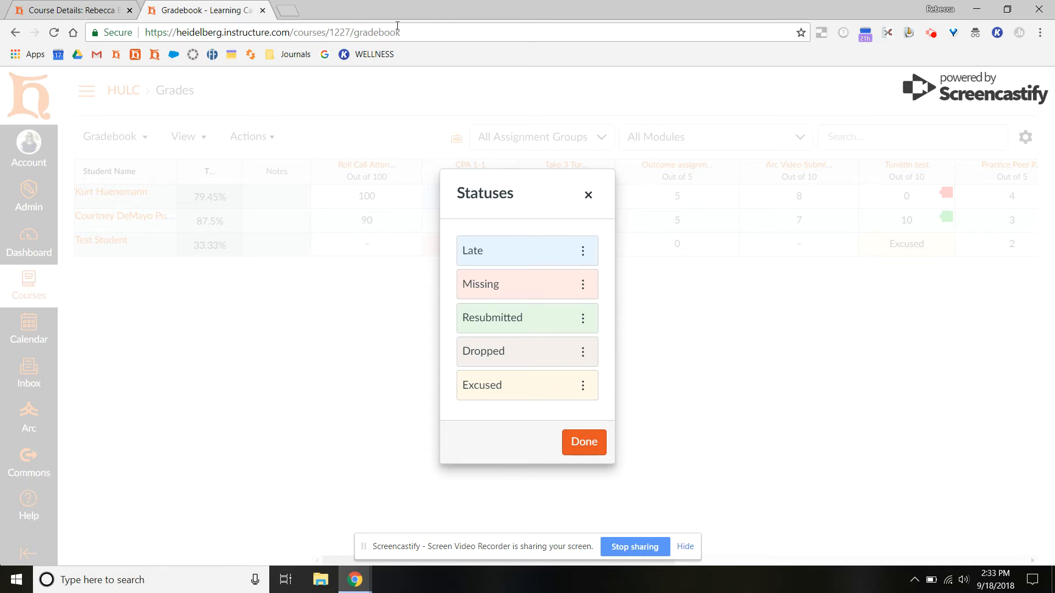
Search Google for "color picker" in a new browser tab and copy the hex code #f44271 of a pinkish red.
{"action": "left_click", "coordinate": [288, 11]}
{"action": "type", "text": "color"}
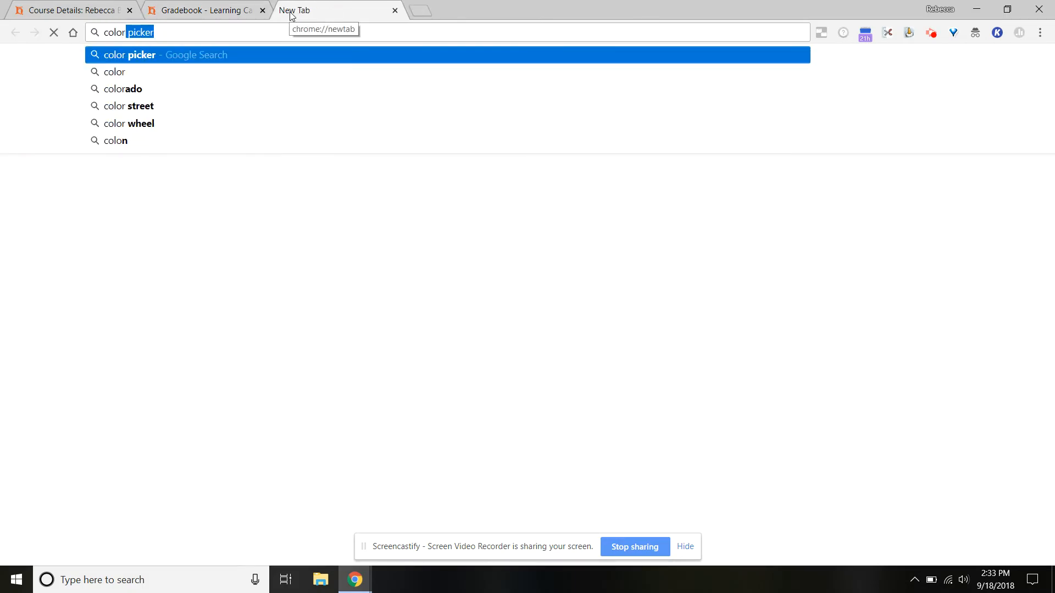
{"action": "type", "text": " picker"}
{"action": "key", "text": "Return"}
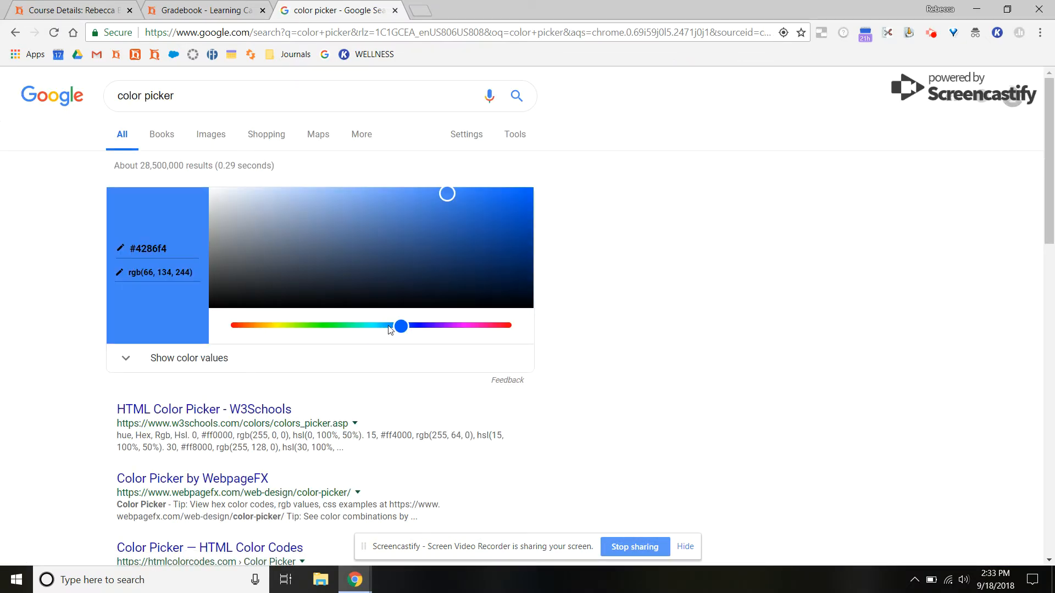
{"action": "left_click_drag", "start_coordinate": [391, 329], "coordinate": [497, 337]}
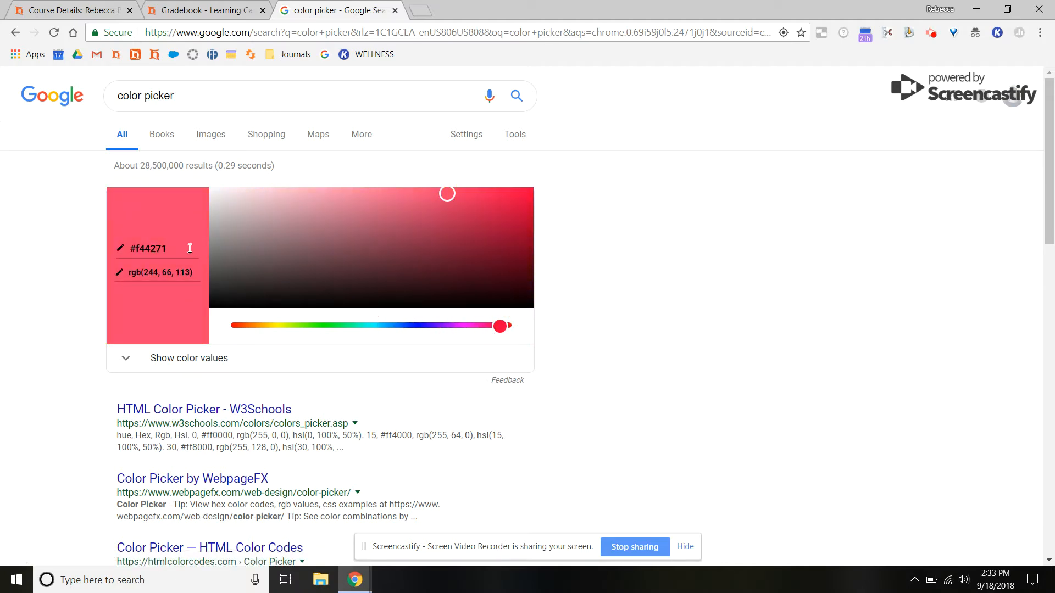
{"action": "left_click_drag", "start_coordinate": [163, 249], "coordinate": [116, 250]}
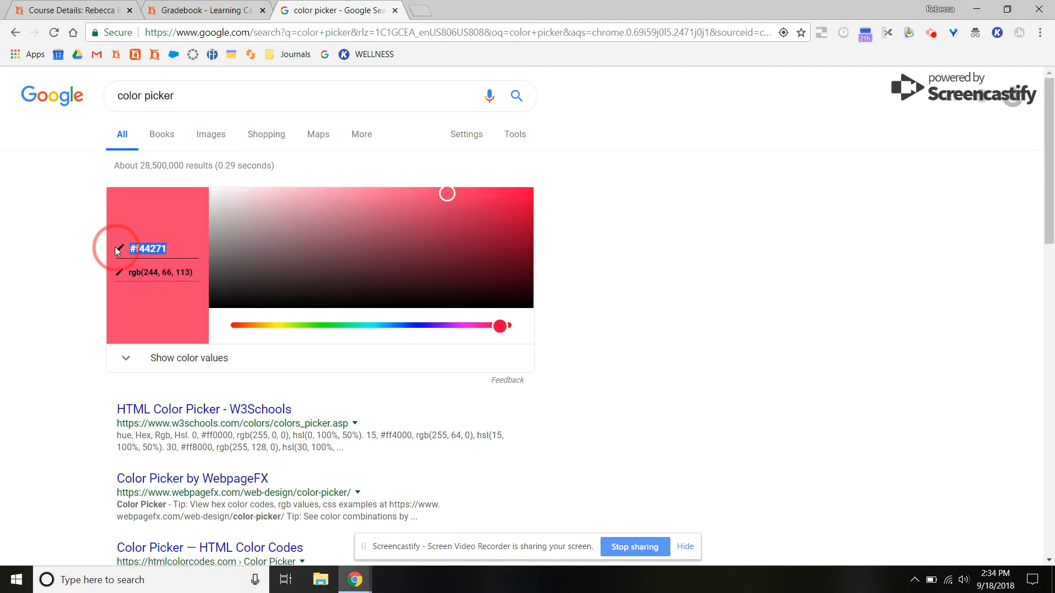
Back in the Canvas gradebook, set the Late status colour to #f44271 and save the statuses.
{"action": "left_click", "coordinate": [220, 11]}
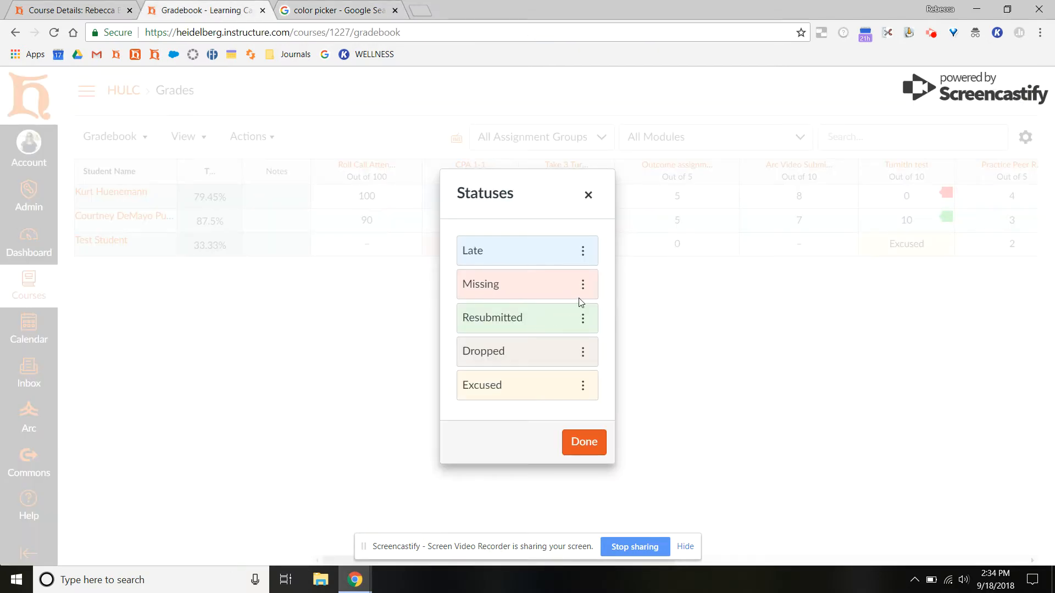
{"action": "left_click", "coordinate": [583, 252]}
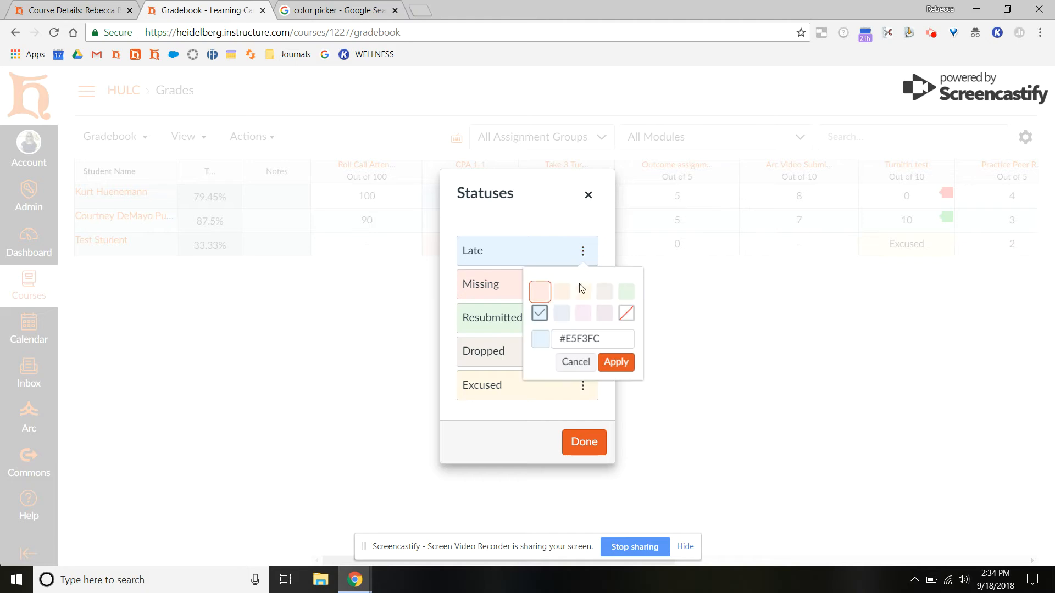
{"action": "left_click_drag", "start_coordinate": [618, 337], "coordinate": [549, 337]}
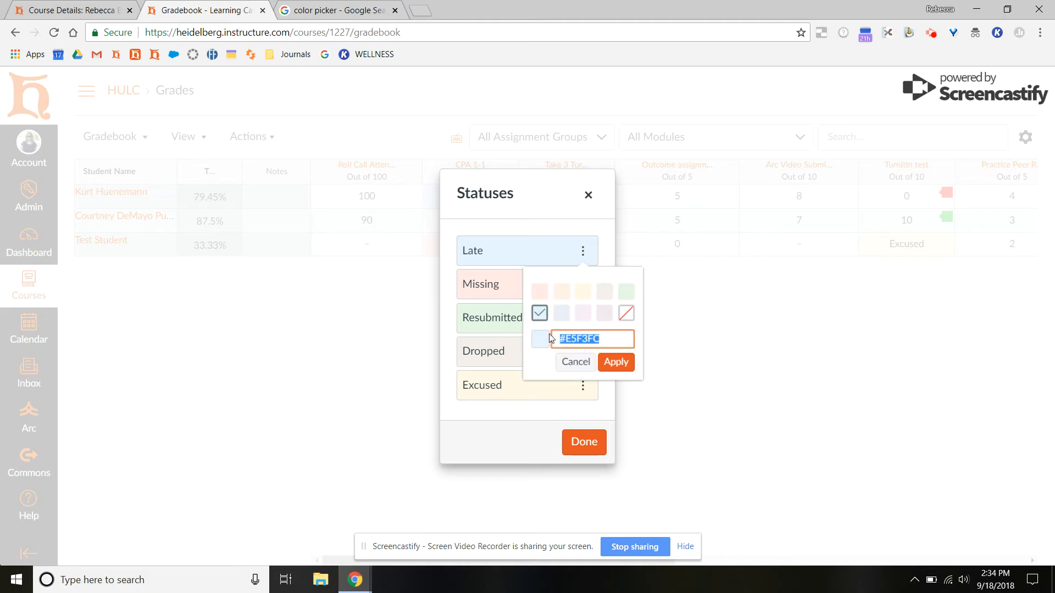
{"action": "type", "text": "#E84271"}
{"action": "left_click", "coordinate": [616, 362]}
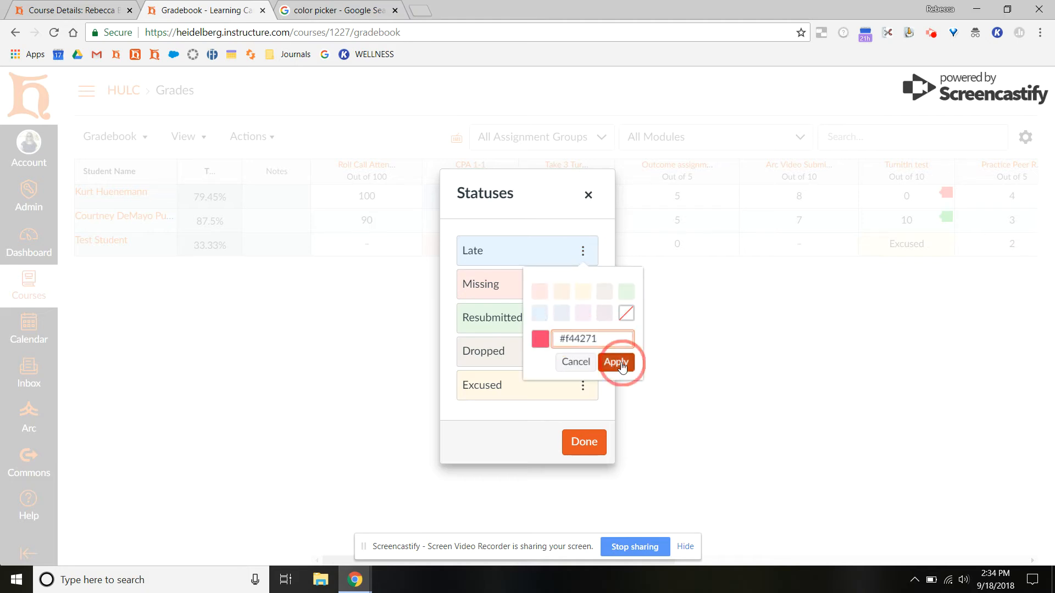
{"action": "left_click", "coordinate": [593, 442]}
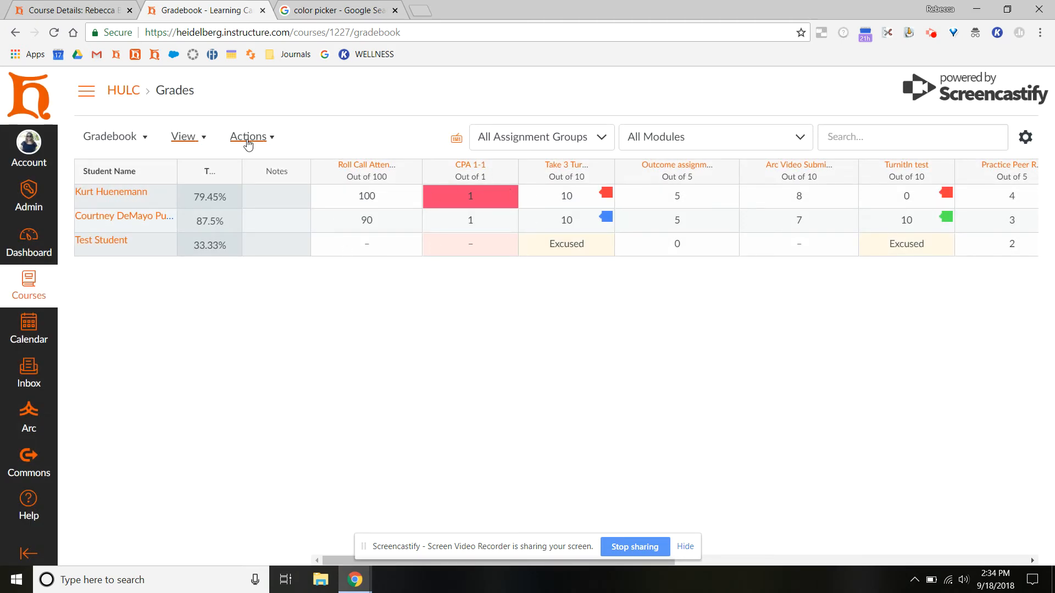
Reopen the Statuses settings to review the colours of all submission statuses, and close them.
{"action": "left_click", "coordinate": [187, 139]}
{"action": "left_click", "coordinate": [203, 220]}
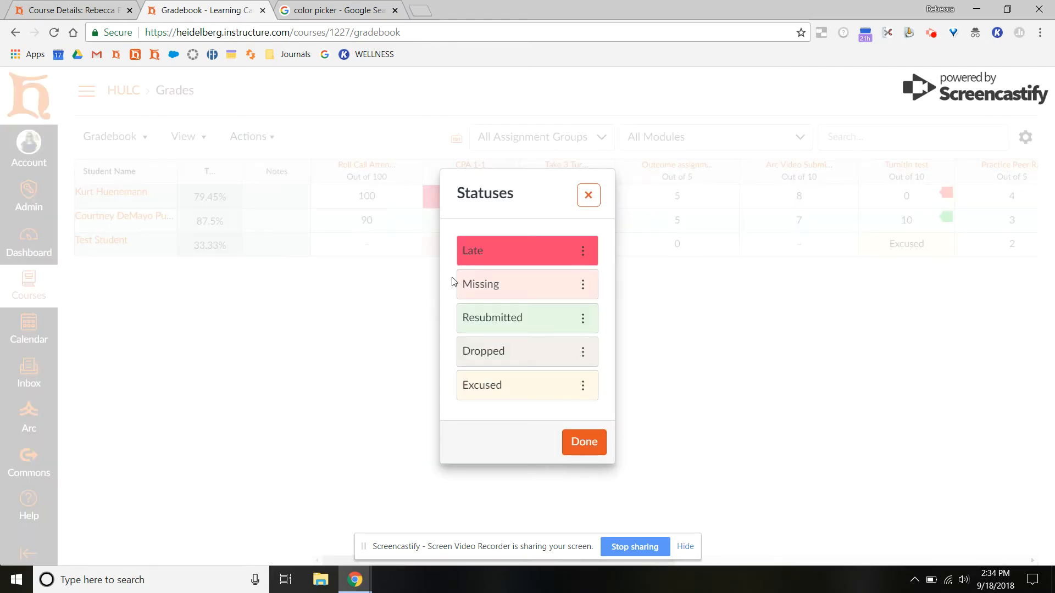
{"action": "left_click", "coordinate": [586, 442]}
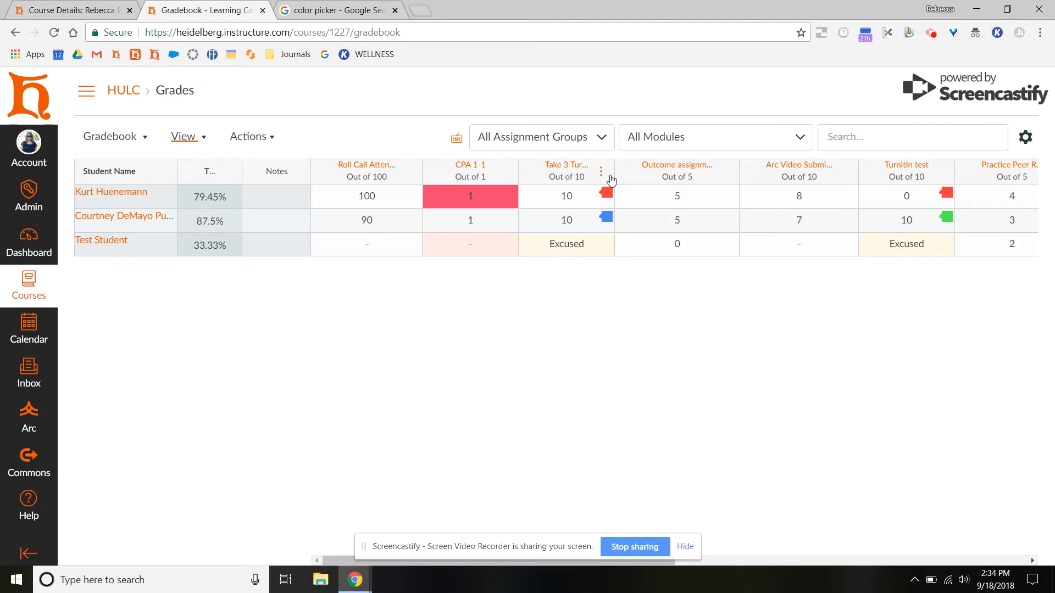
Compose a message to students who haven't submitted Arc Video Submission yet, reading "Hey -- Submit your work!".
{"action": "scroll", "coordinate": [686, 253], "scroll_direction": "right", "scroll_amount": 2}
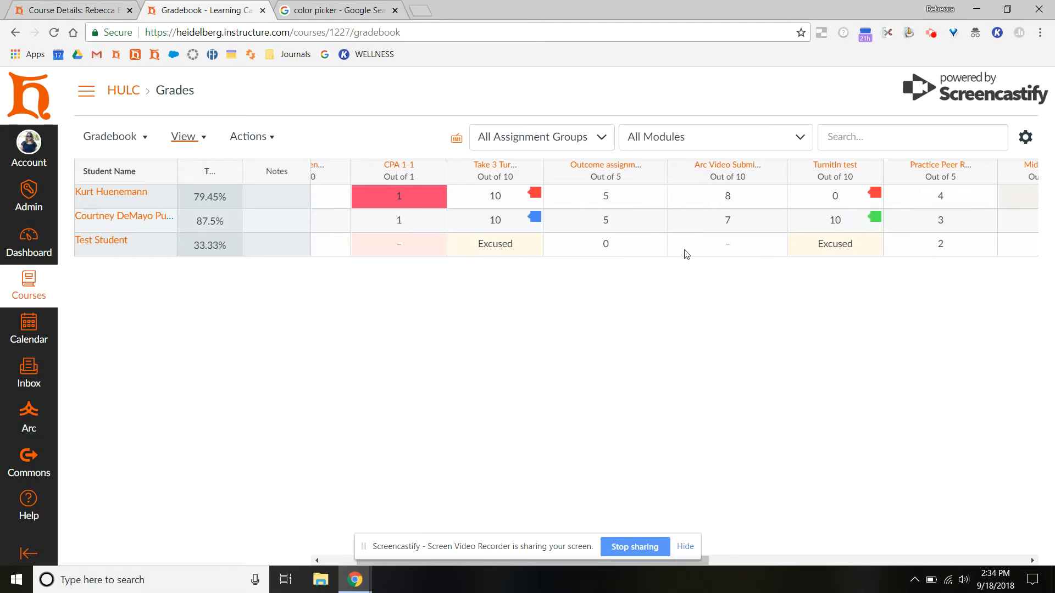
{"action": "left_click", "coordinate": [767, 173]}
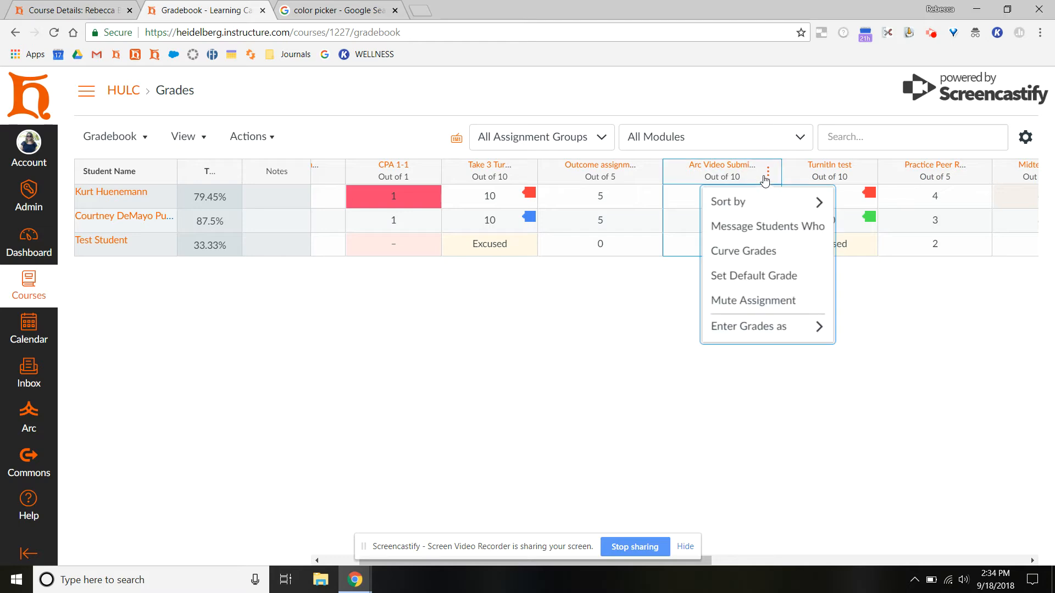
{"action": "left_click", "coordinate": [765, 225]}
{"action": "left_click", "coordinate": [455, 250]}
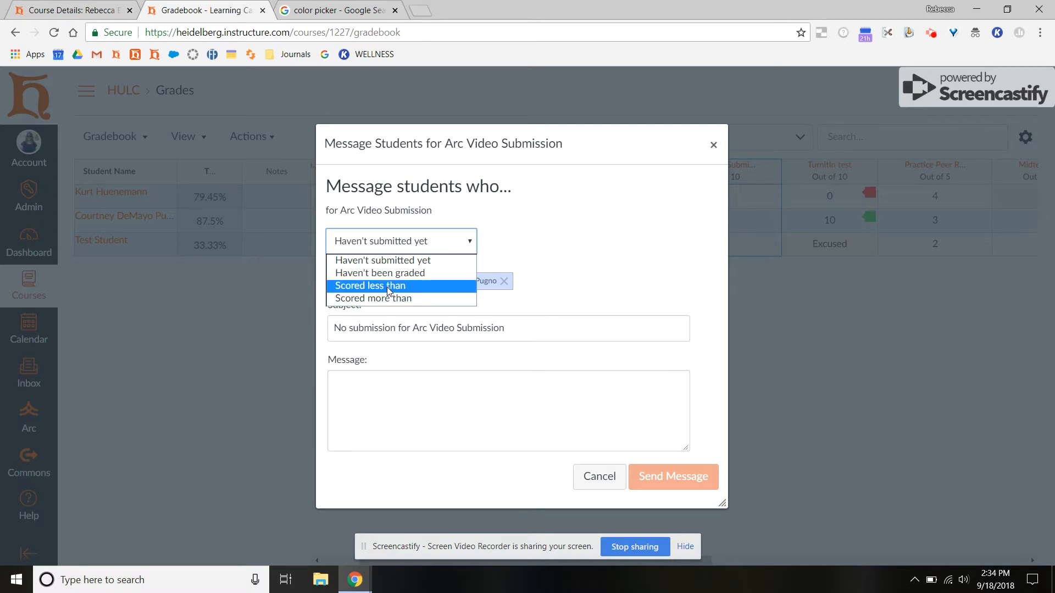
{"action": "left_click", "coordinate": [388, 261]}
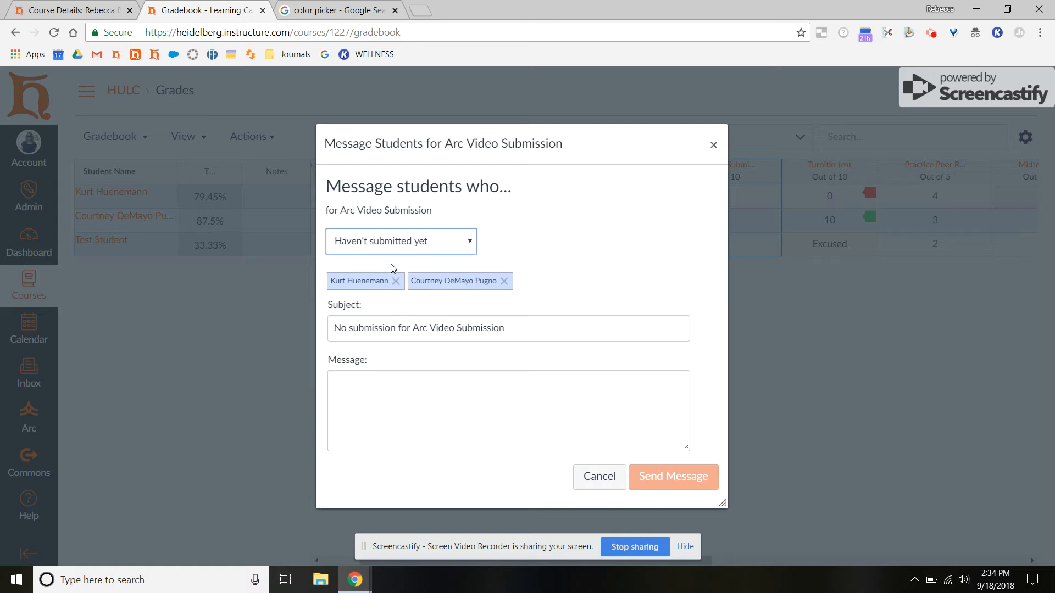
{"action": "left_click", "coordinate": [391, 418]}
{"action": "type", "text": "H"}
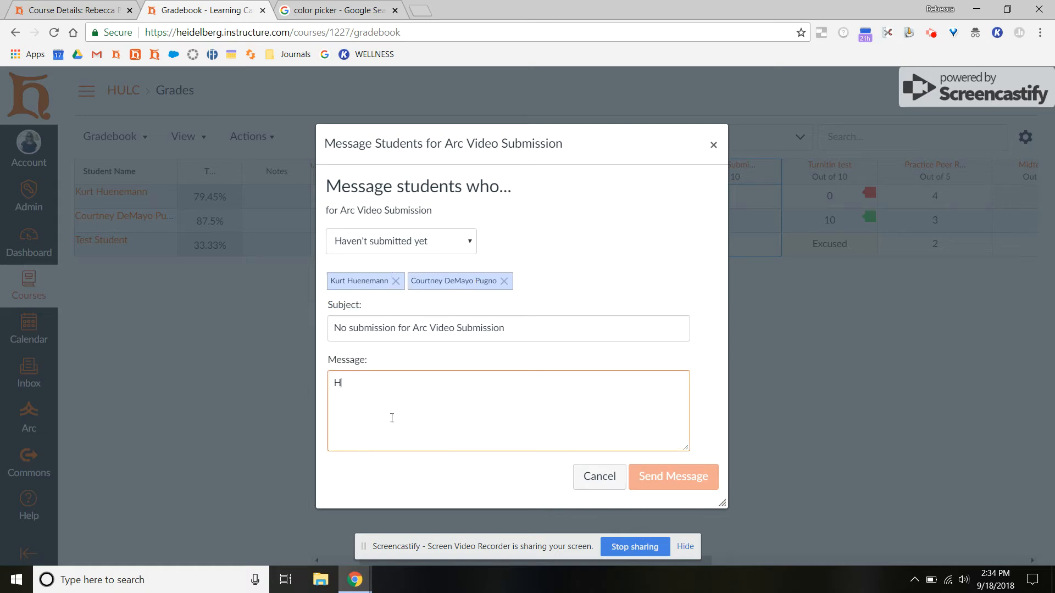
{"action": "type", "text": "ey -- Submit your work!"}
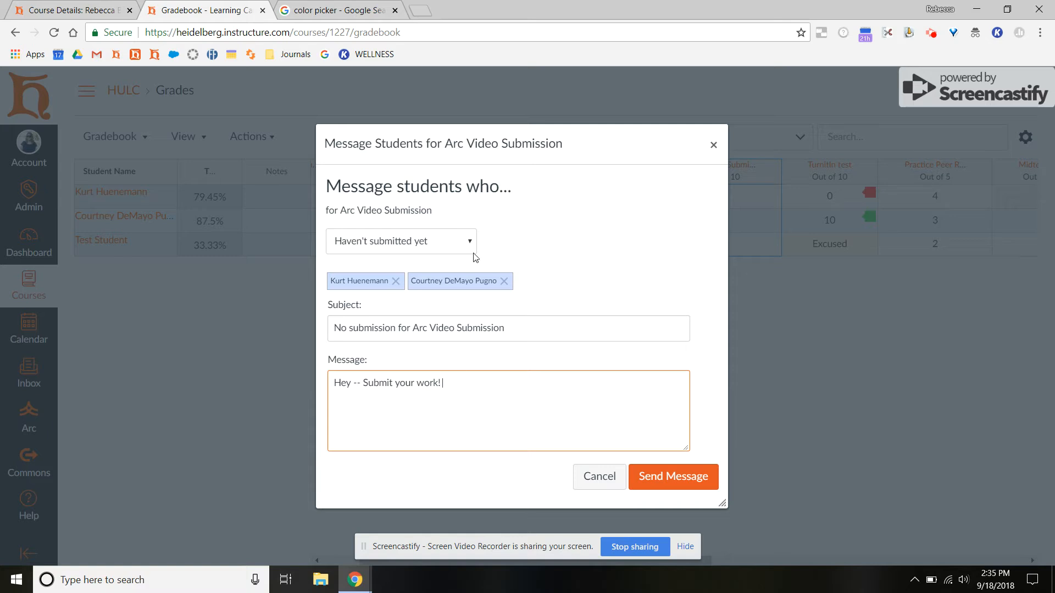
Target the Arc Video Submission message at students who scored less than a threshold, clear its text, and discard it unsent.
{"action": "left_click", "coordinate": [434, 245]}
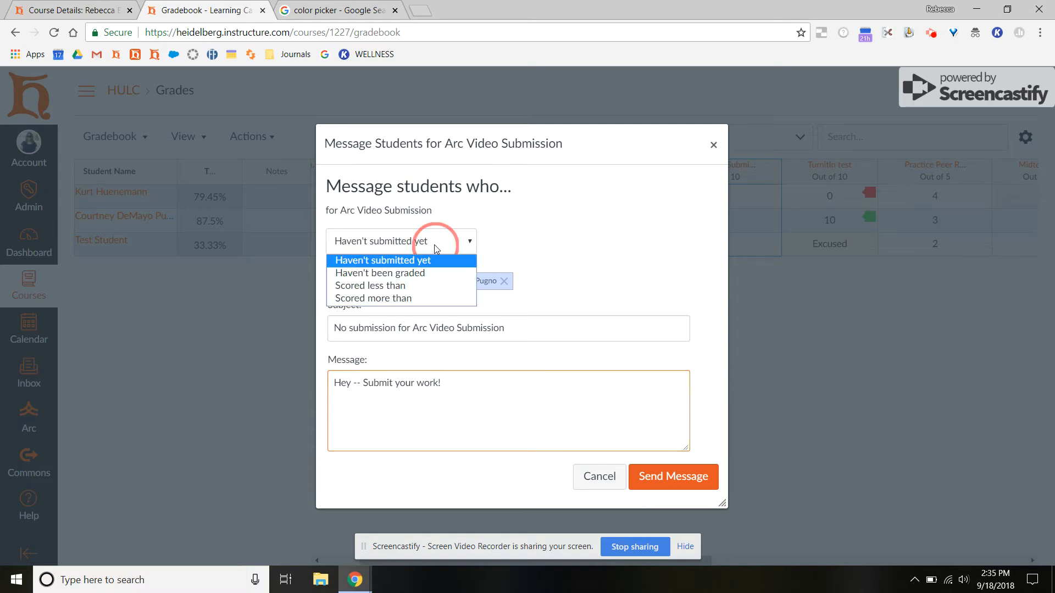
{"action": "left_click", "coordinate": [428, 285]}
{"action": "left_click", "coordinate": [504, 233]}
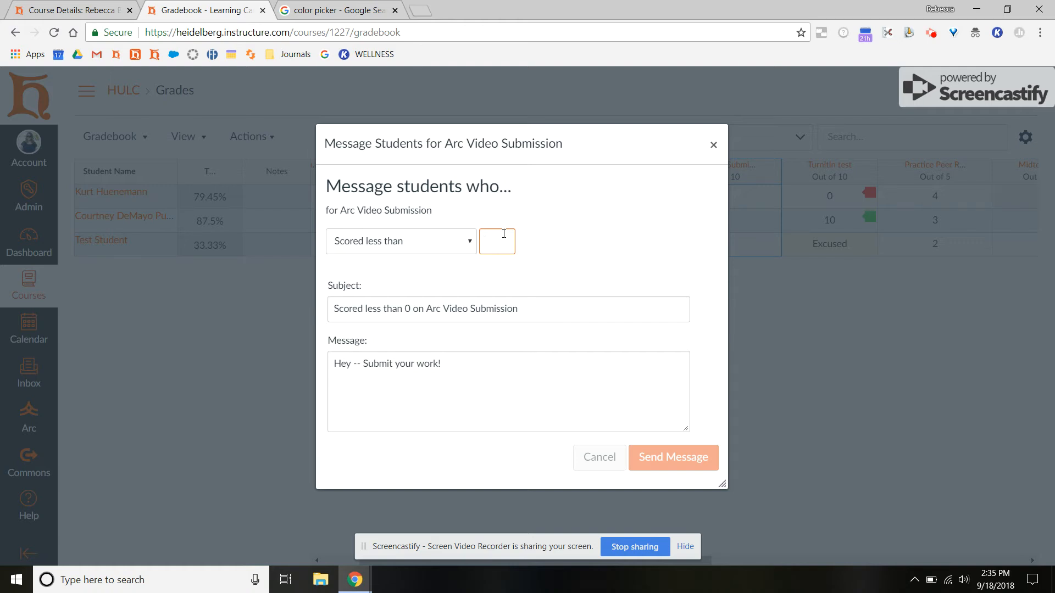
{"action": "left_click_drag", "start_coordinate": [468, 361], "coordinate": [321, 358]}
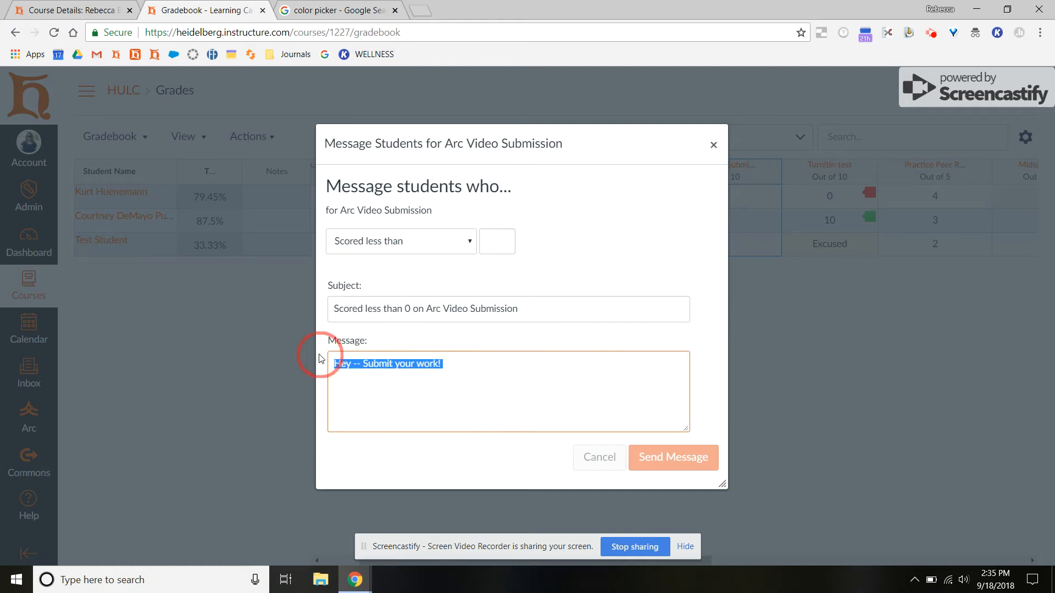
{"action": "key", "text": "BackSpace"}
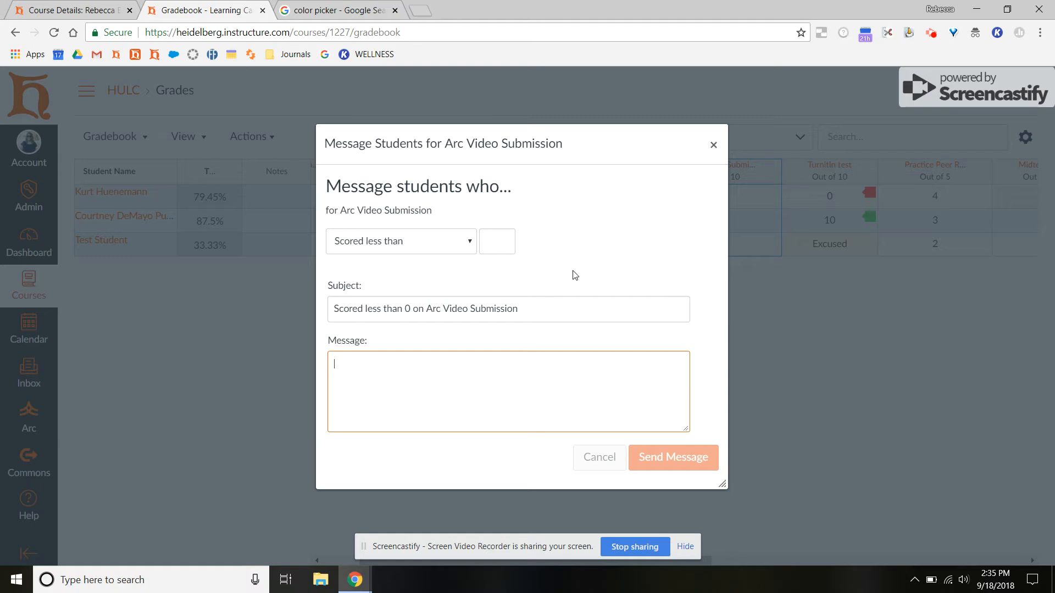
{"action": "left_click", "coordinate": [716, 149]}
{"action": "left_click", "coordinate": [715, 147]}
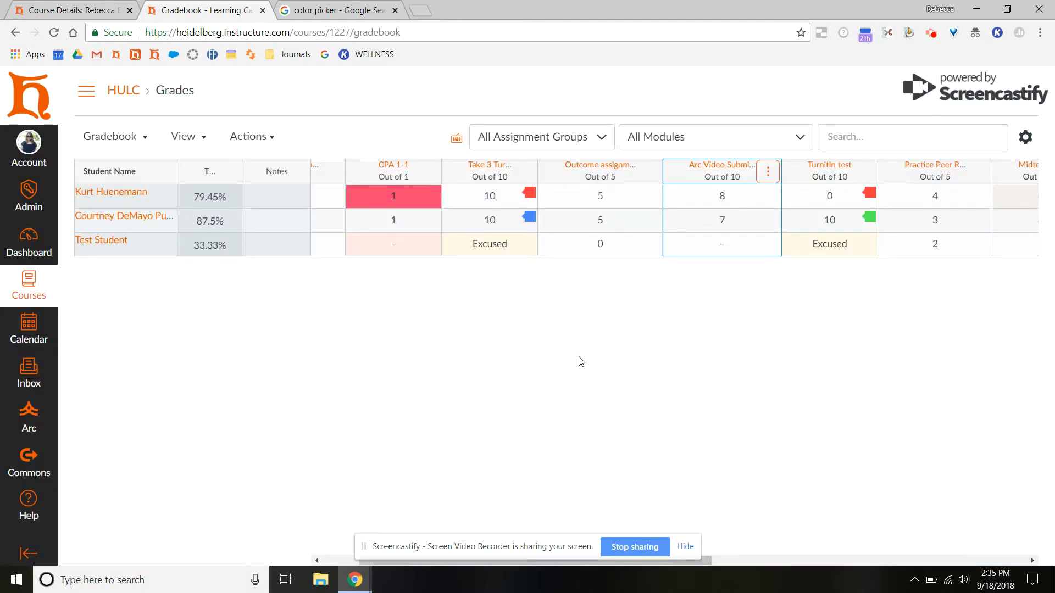
Review the column options for Outcome assignment 3 and what muting the assignment does, without muting it.
{"action": "left_click", "coordinate": [632, 182]}
{"action": "left_click", "coordinate": [648, 175]}
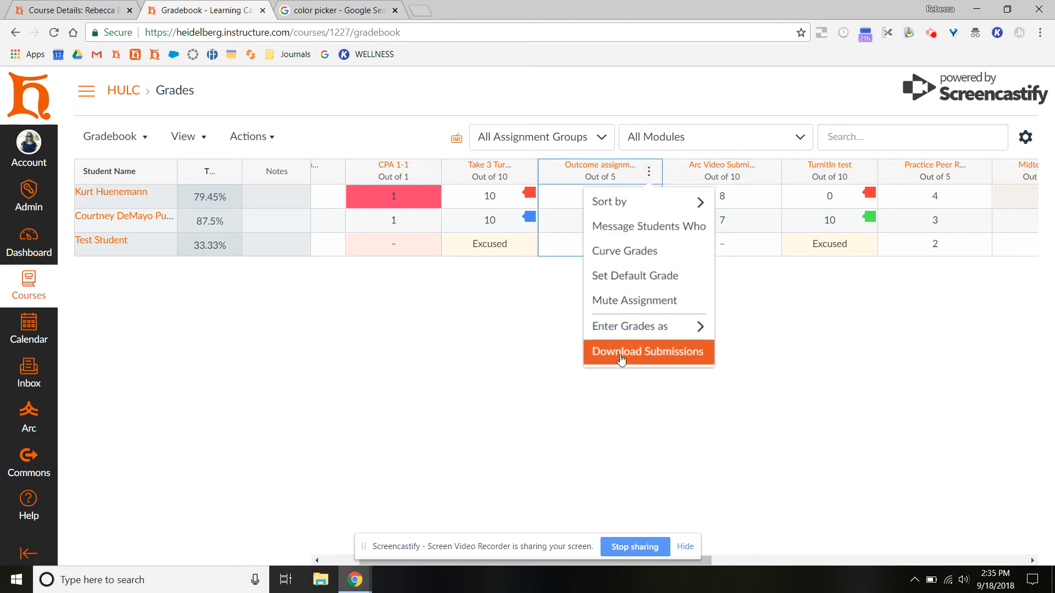
{"action": "mouse_move", "coordinate": [647, 192]}
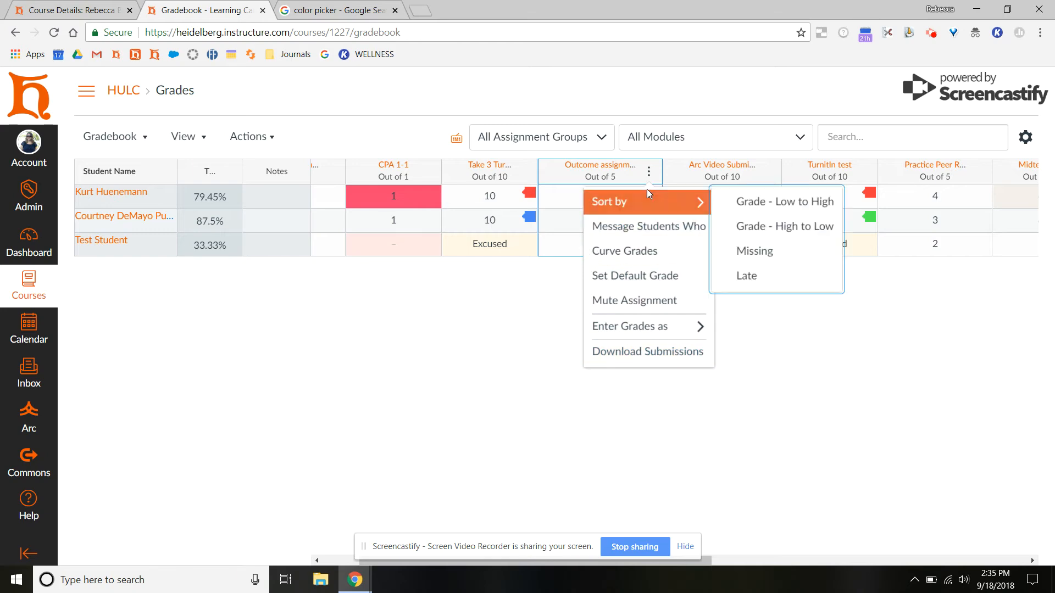
{"action": "left_click", "coordinate": [635, 303]}
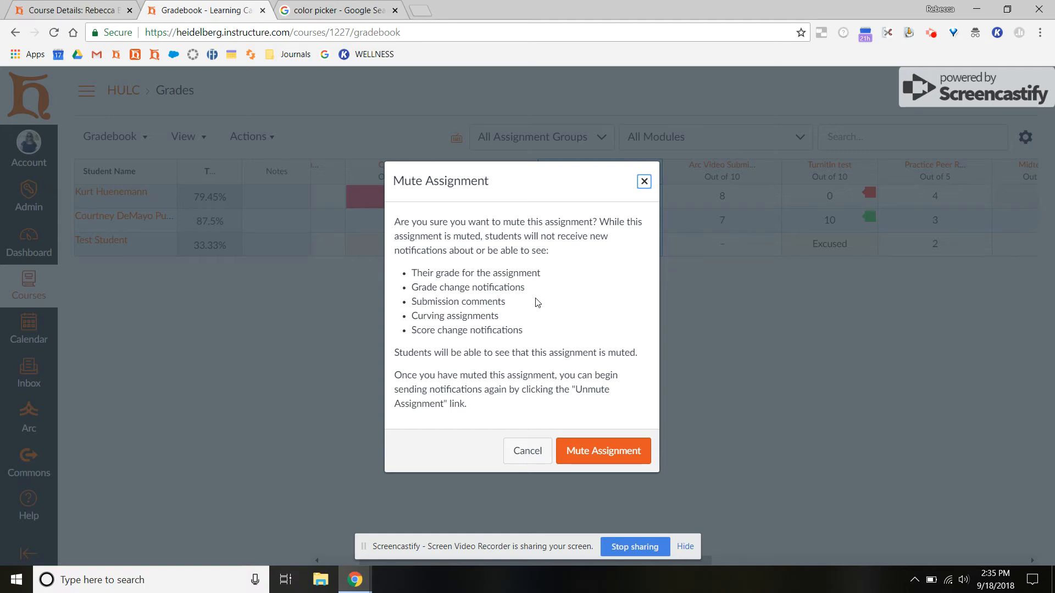
{"action": "left_click", "coordinate": [525, 450]}
Review the Curve Grades settings and irreversibility warning for Outcome assignment 3, and close them without curving.
{"action": "left_click", "coordinate": [639, 178]}
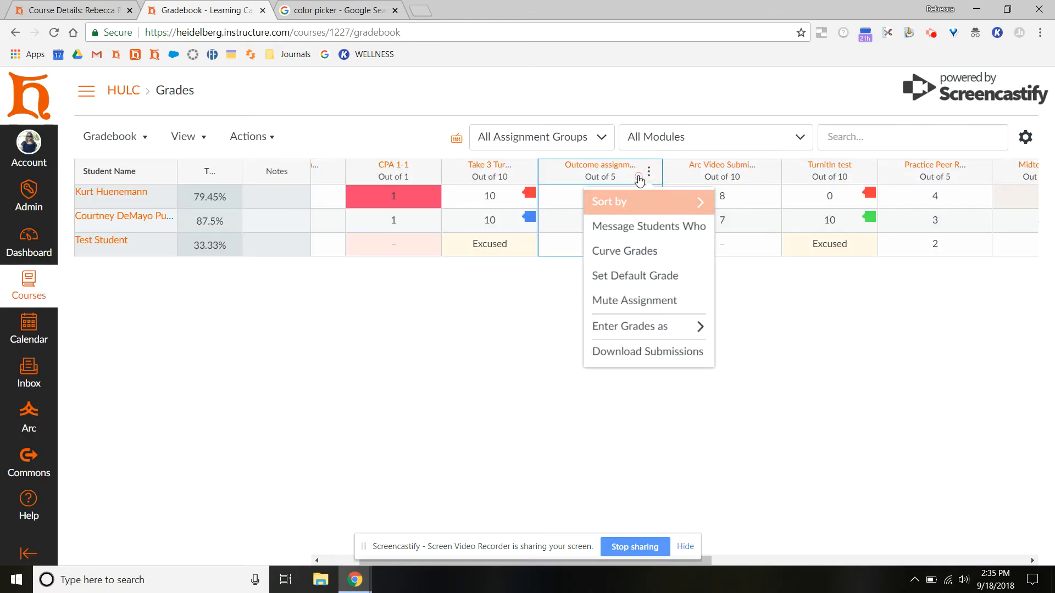
{"action": "left_click", "coordinate": [624, 250]}
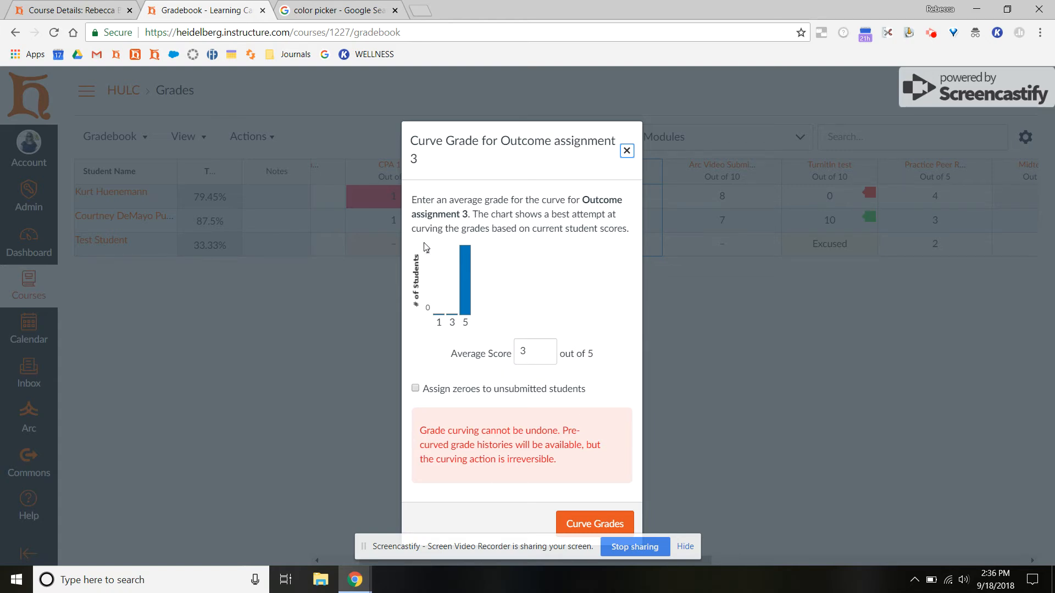
{"action": "left_click", "coordinate": [421, 430]}
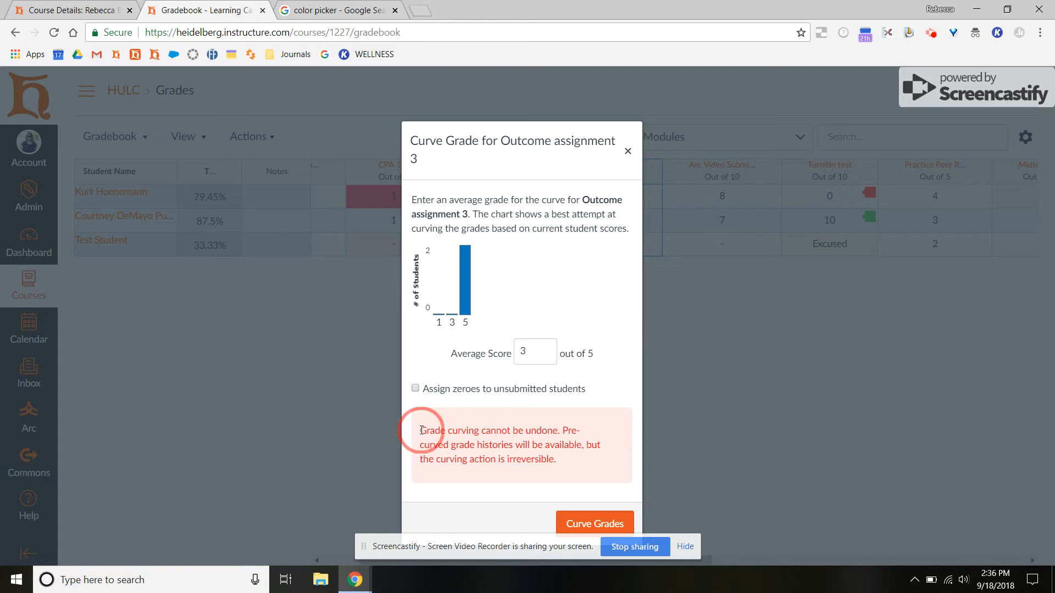
{"action": "left_click_drag", "start_coordinate": [421, 431], "coordinate": [572, 465]}
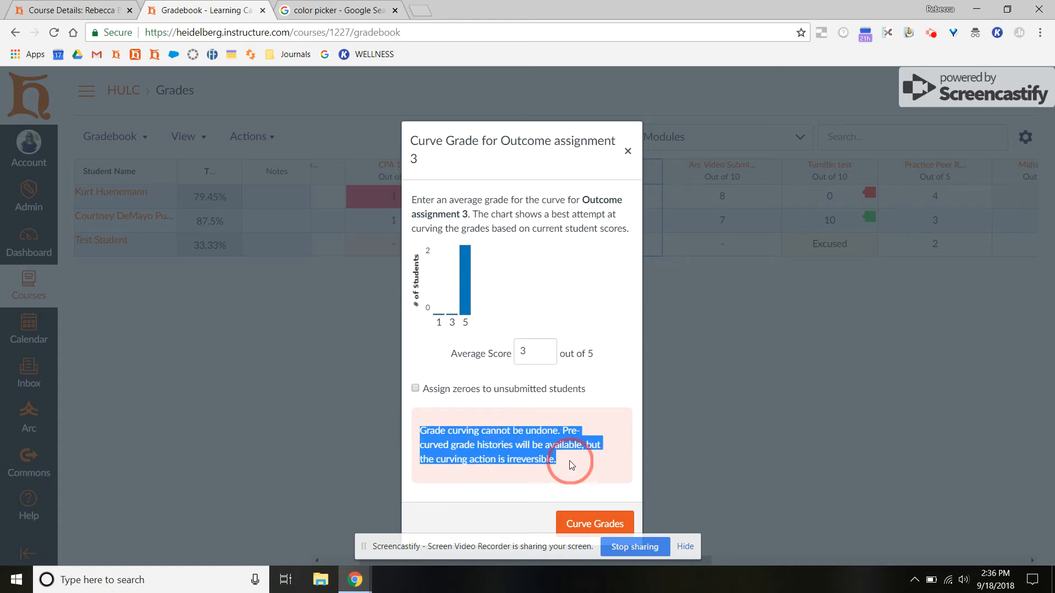
{"action": "left_click", "coordinate": [572, 466]}
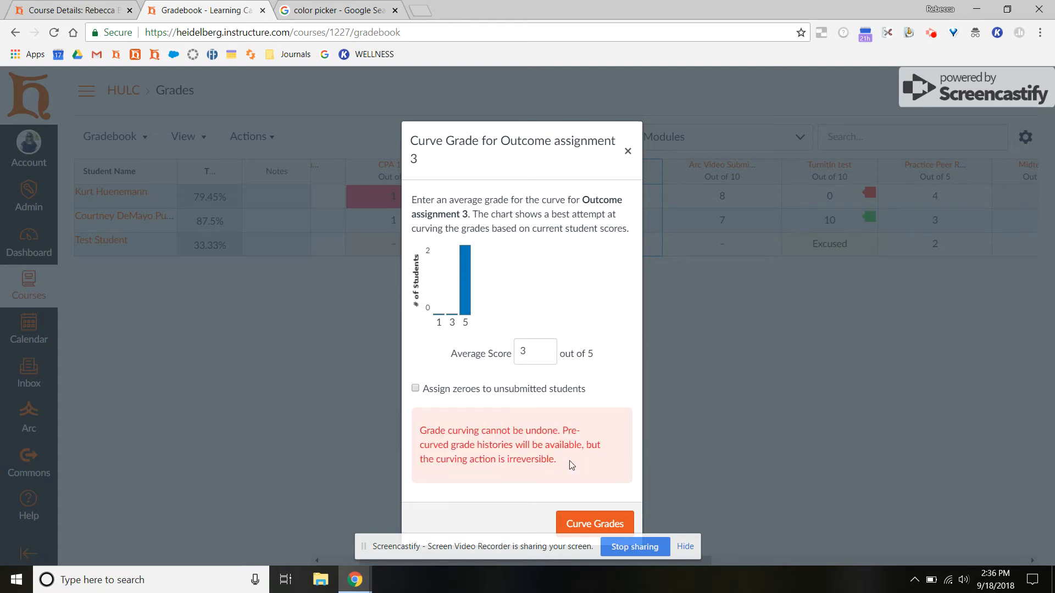
{"action": "left_click", "coordinate": [627, 152]}
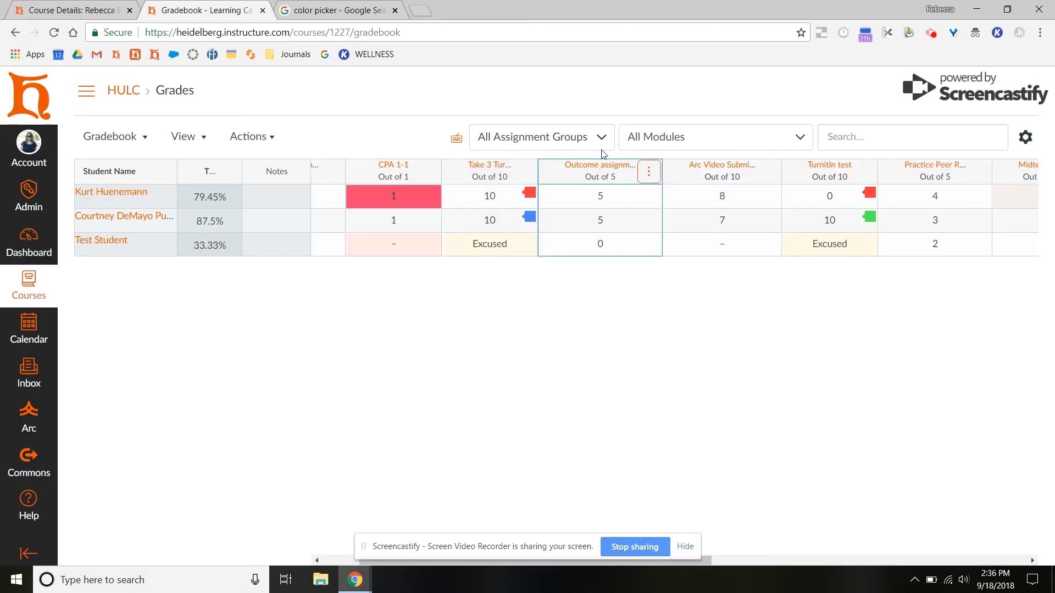
Set grade entry for Outcome assignment 3 to Percentage, and return it to Points.
{"action": "left_click", "coordinate": [644, 171]}
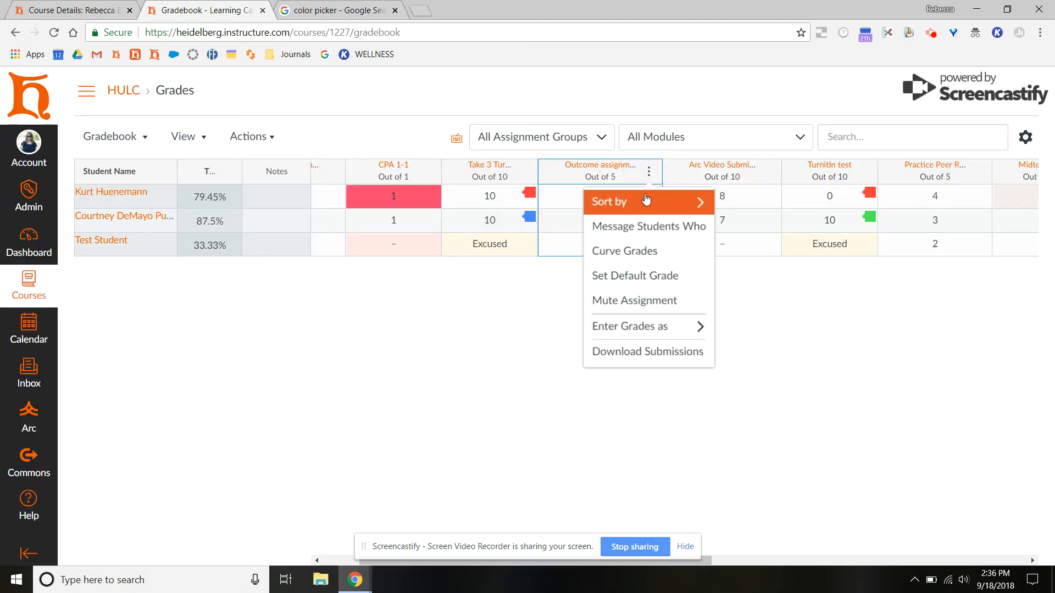
{"action": "mouse_move", "coordinate": [653, 340]}
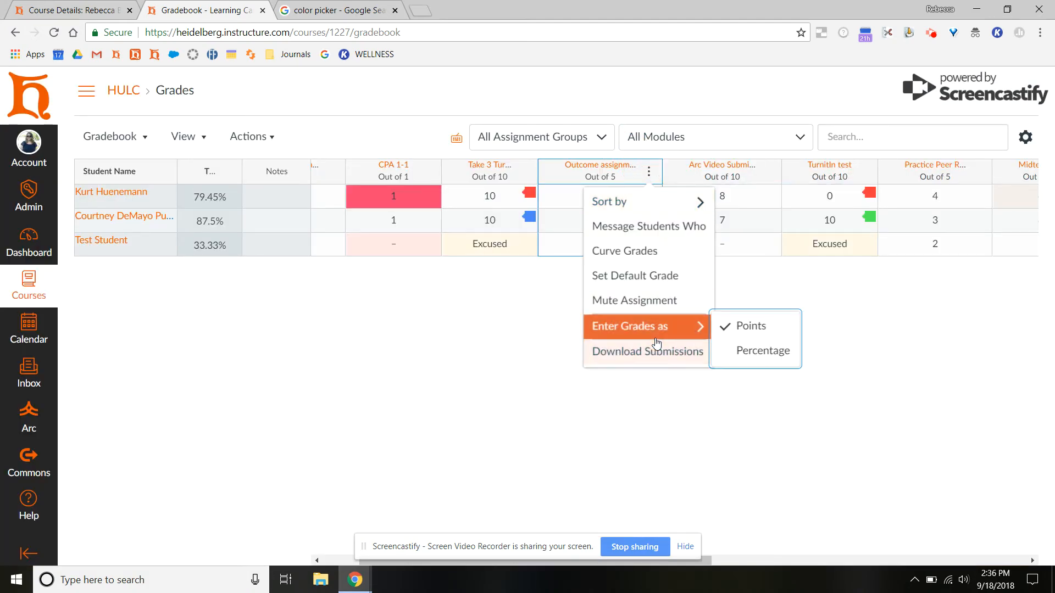
{"action": "left_click", "coordinate": [746, 349]}
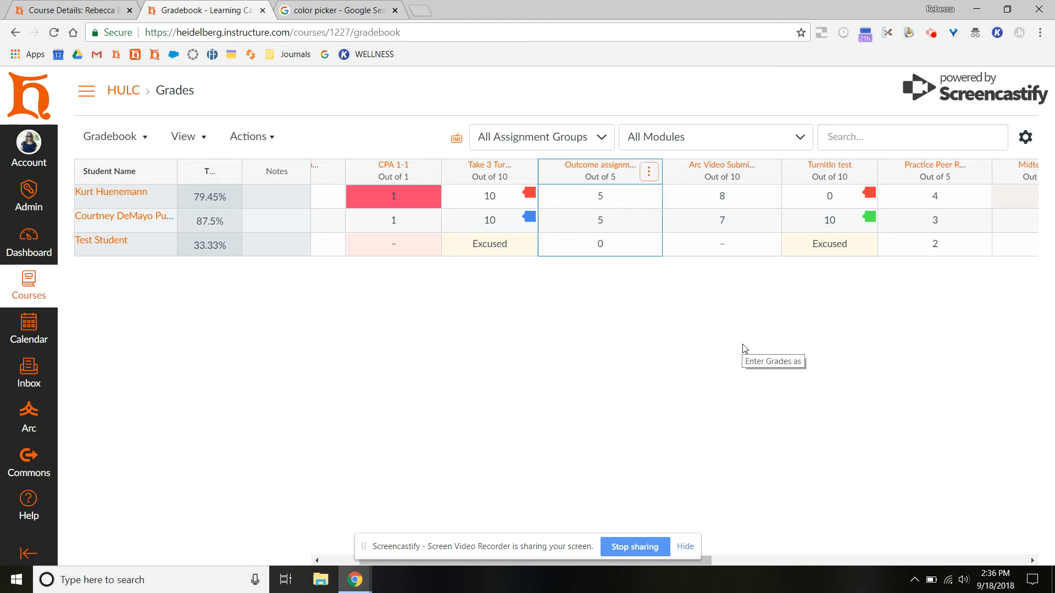
{"action": "left_click", "coordinate": [651, 174]}
{"action": "mouse_move", "coordinate": [676, 327]}
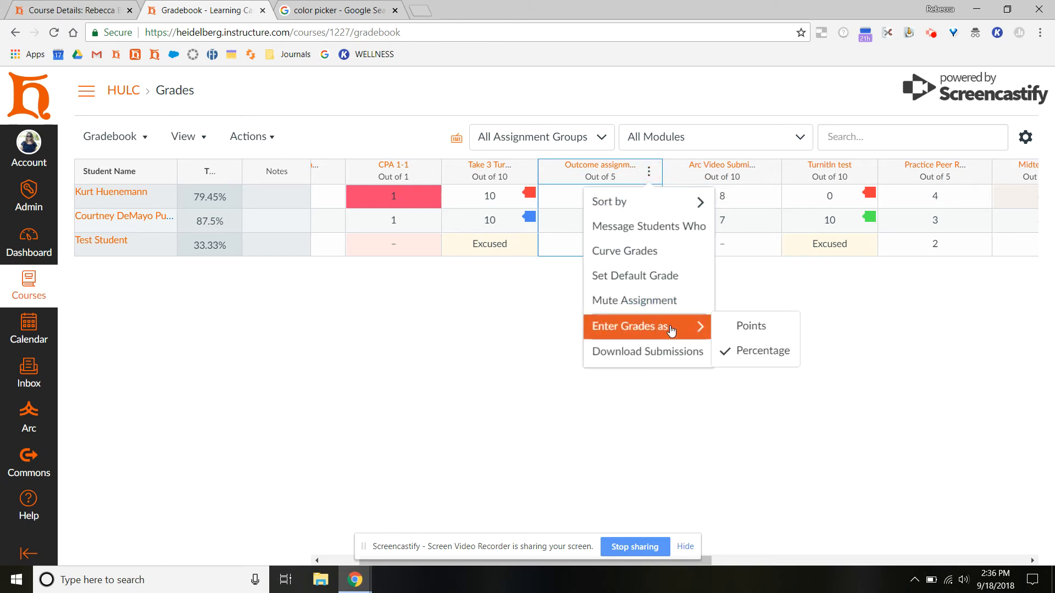
{"action": "left_click", "coordinate": [730, 326]}
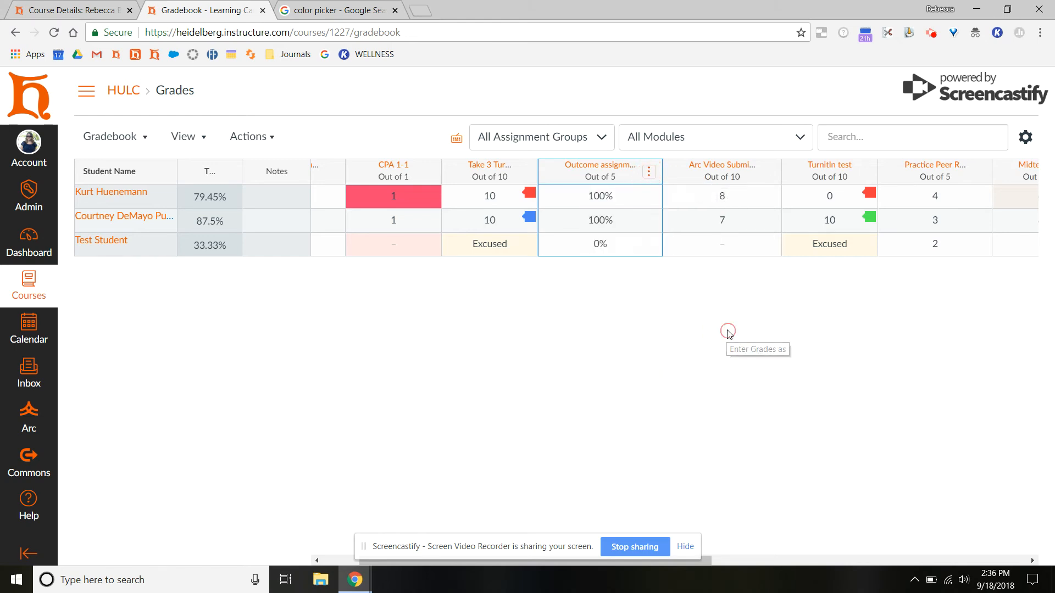
View the sorting choices for the Outcome assignment 3 column without applying any.
{"action": "left_click", "coordinate": [648, 172]}
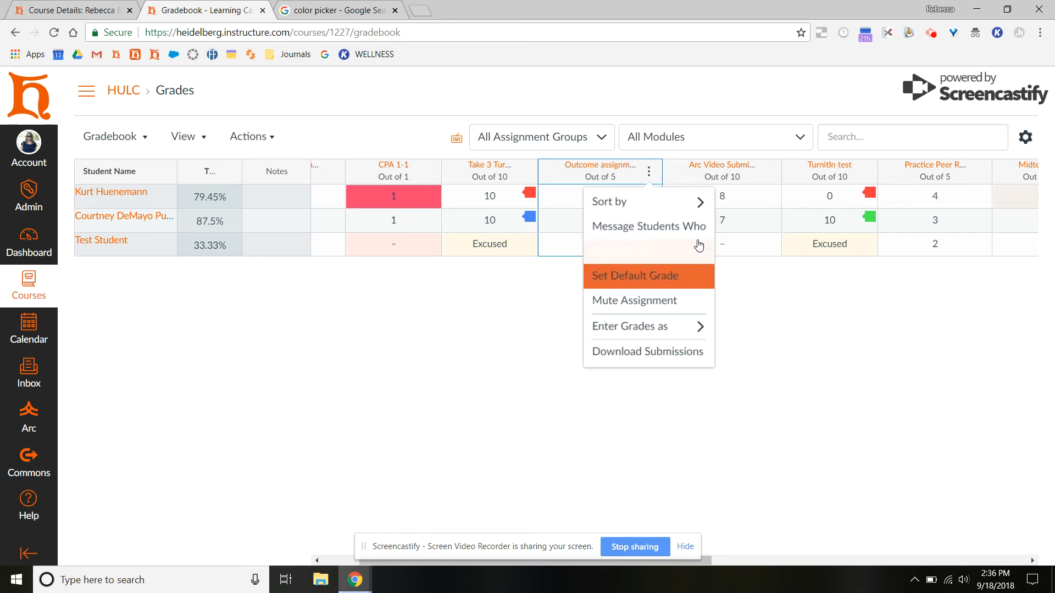
{"action": "mouse_move", "coordinate": [684, 204]}
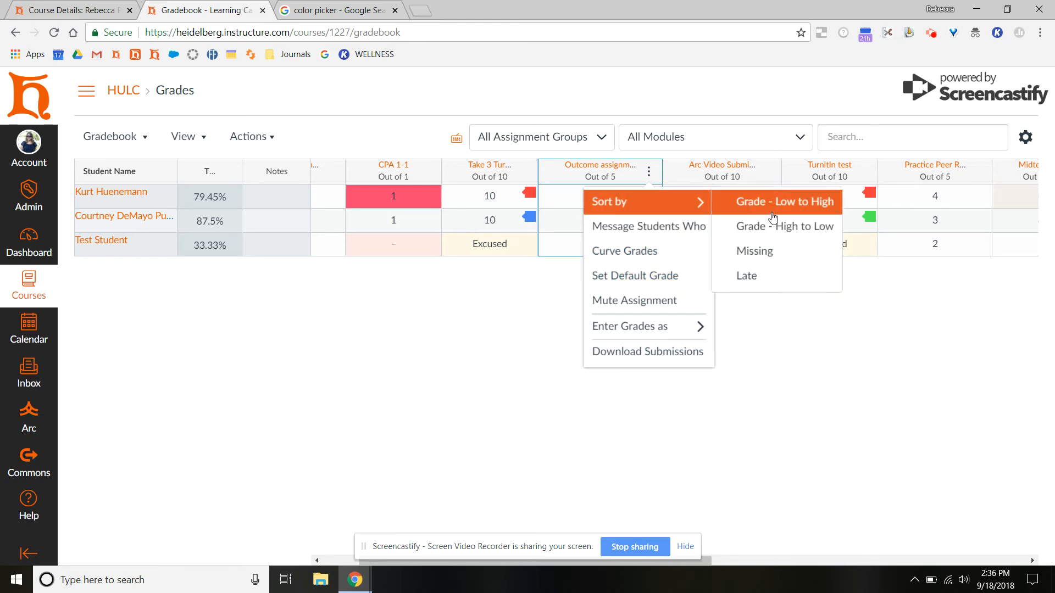
{"action": "left_click", "coordinate": [762, 337]}
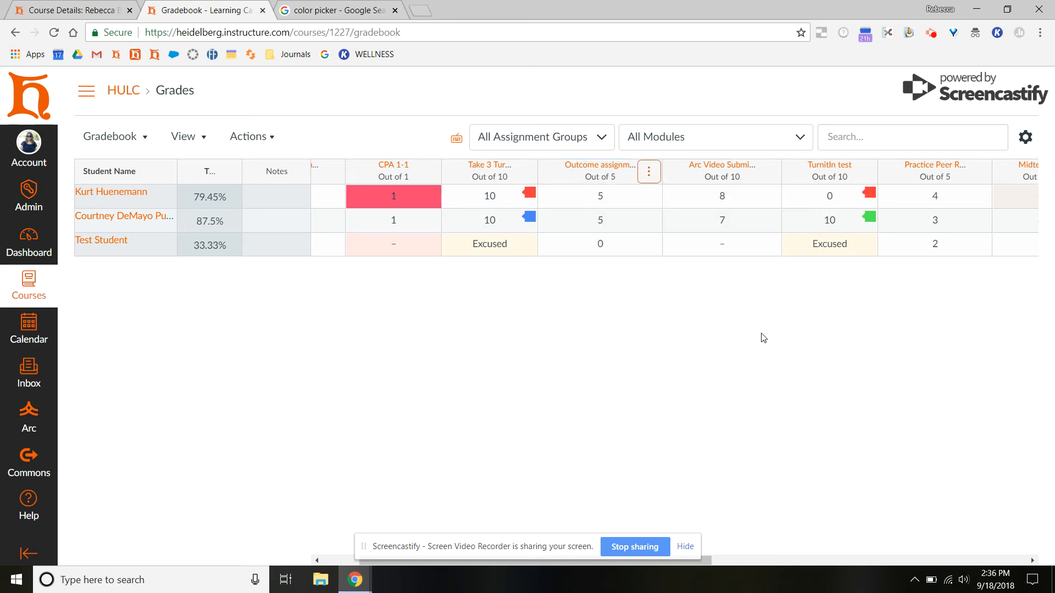
Open the submission details of the first student's Outcome assignment 3 grade and look through the status and comments.
{"action": "left_click", "coordinate": [620, 206]}
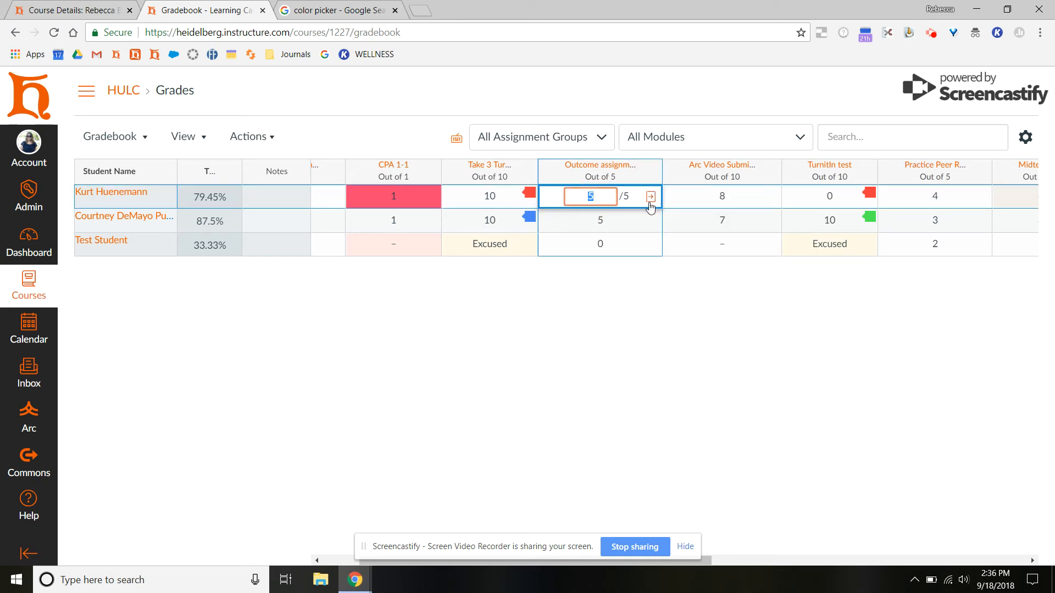
{"action": "left_click", "coordinate": [652, 204]}
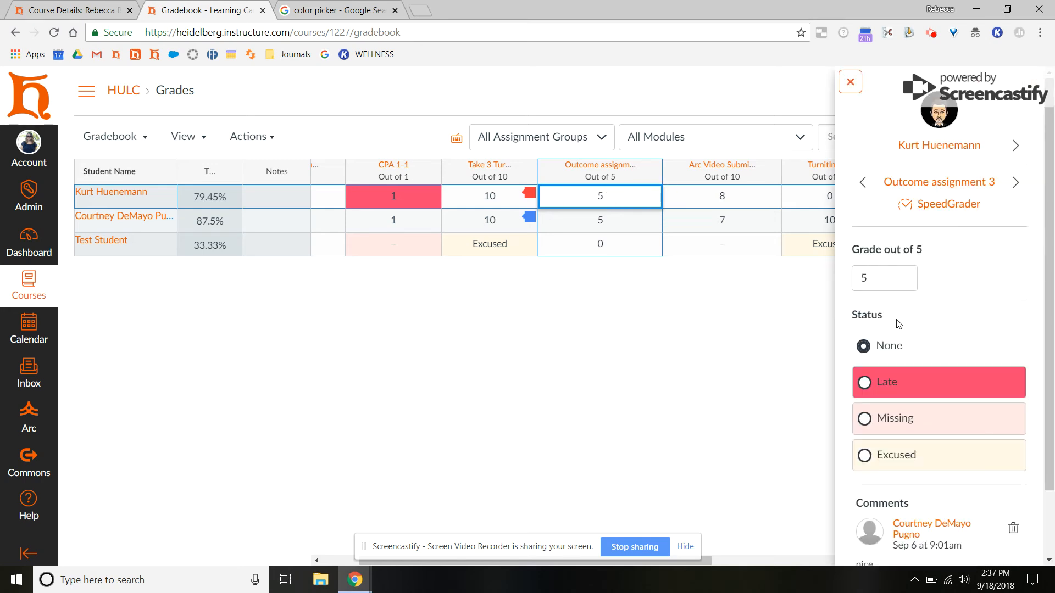
{"action": "scroll", "coordinate": [899, 324], "scroll_direction": "down", "scroll_amount": 3}
{"action": "scroll", "coordinate": [899, 325], "scroll_direction": "up", "scroll_amount": 3}
Mark the first student's Outcome assignment 3 submission as Excused and Missing in turn, and return its status to None.
{"action": "left_click", "coordinate": [866, 457]}
{"action": "left_click", "coordinate": [867, 440]}
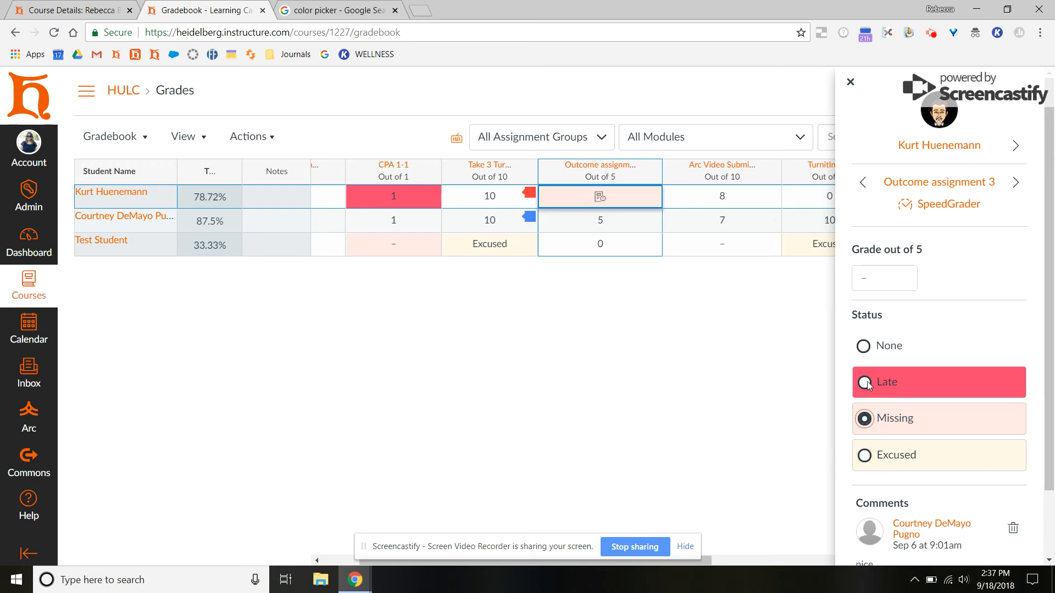
{"action": "left_click", "coordinate": [864, 348]}
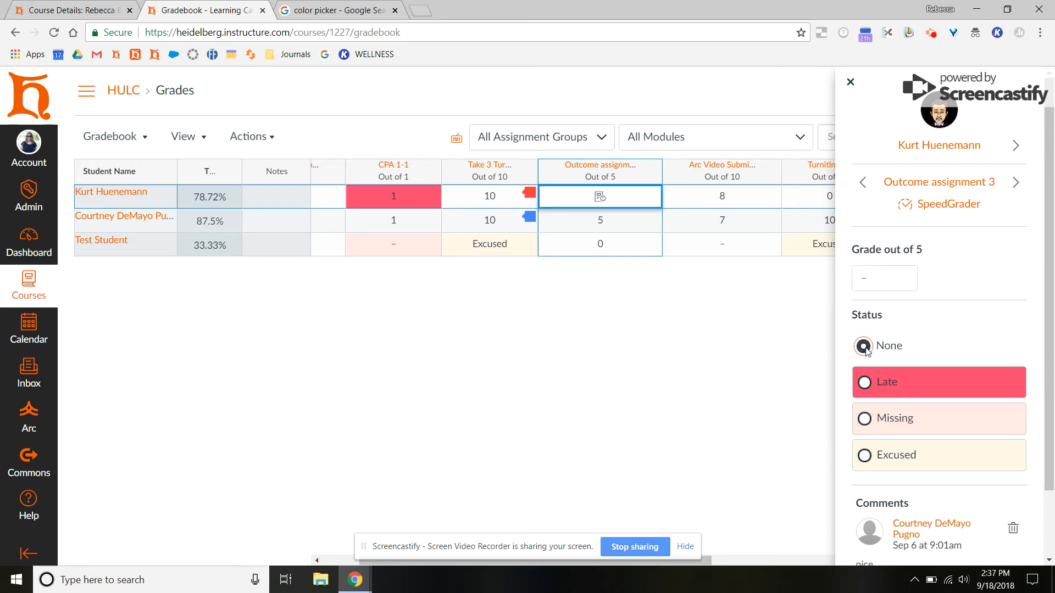
Review the submission's comments and step through the same student's following assignments up to Unnamed Quiz.
{"action": "scroll", "coordinate": [932, 344], "scroll_direction": "down", "scroll_amount": 2}
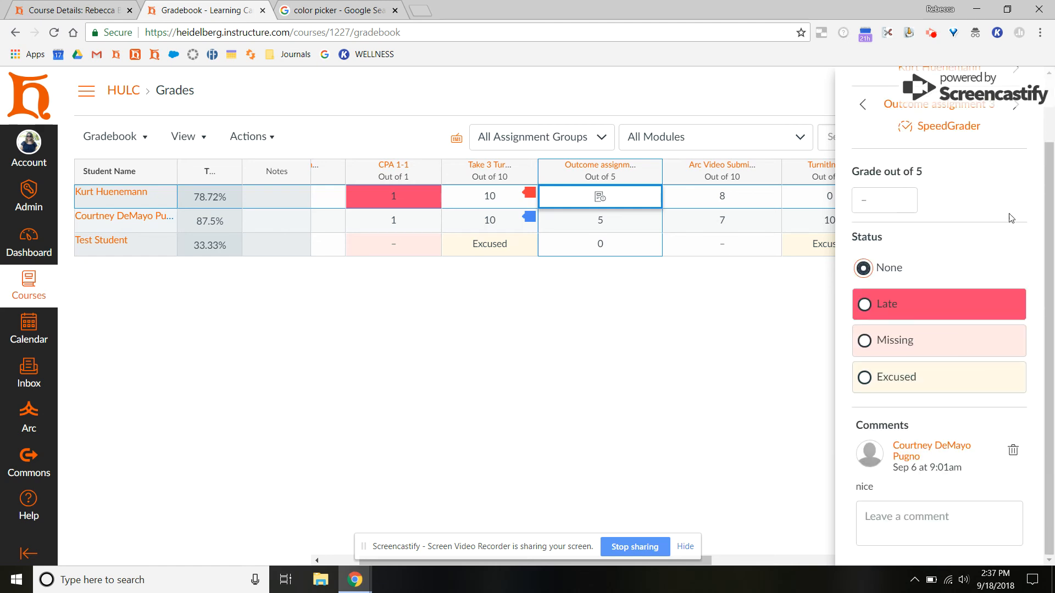
{"action": "scroll", "coordinate": [1011, 215], "scroll_direction": "up", "scroll_amount": 2}
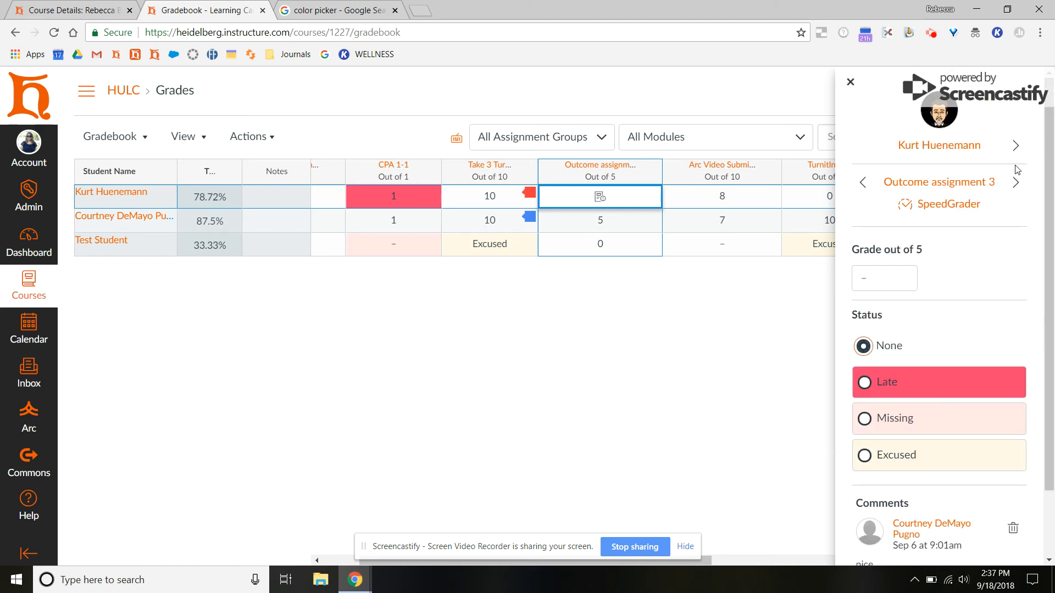
{"action": "left_click", "coordinate": [1014, 190]}
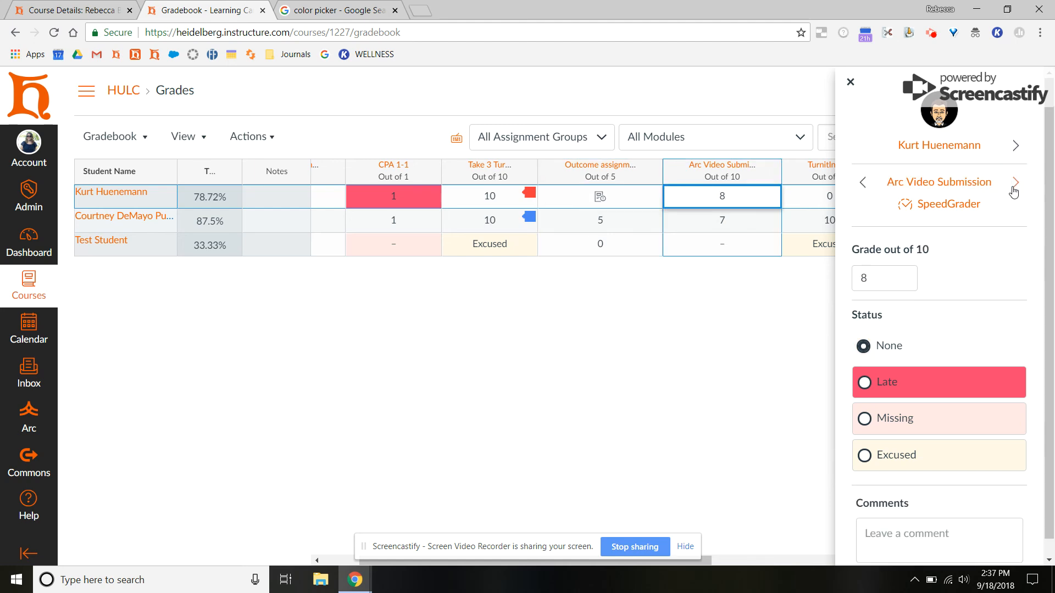
{"action": "left_click", "coordinate": [1014, 190]}
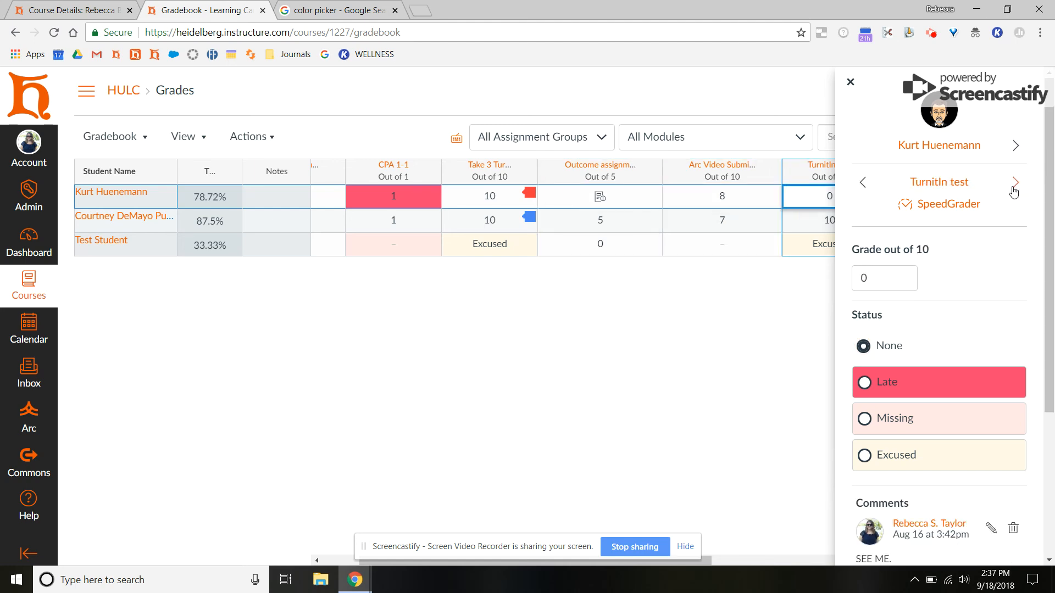
{"action": "left_click", "coordinate": [1014, 190]}
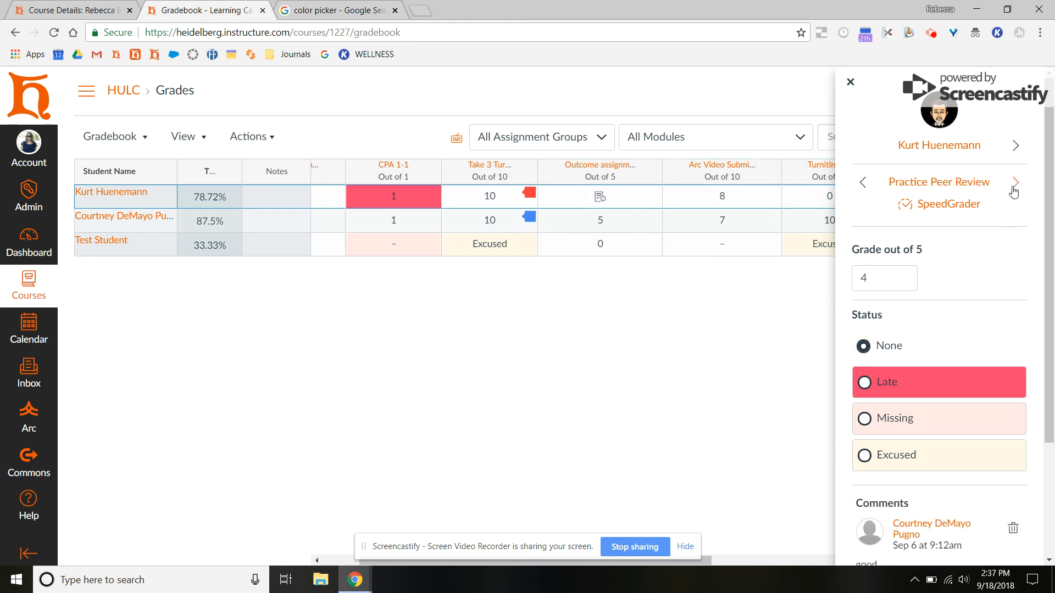
{"action": "left_click", "coordinate": [1014, 190]}
{"action": "left_click", "coordinate": [1013, 190]}
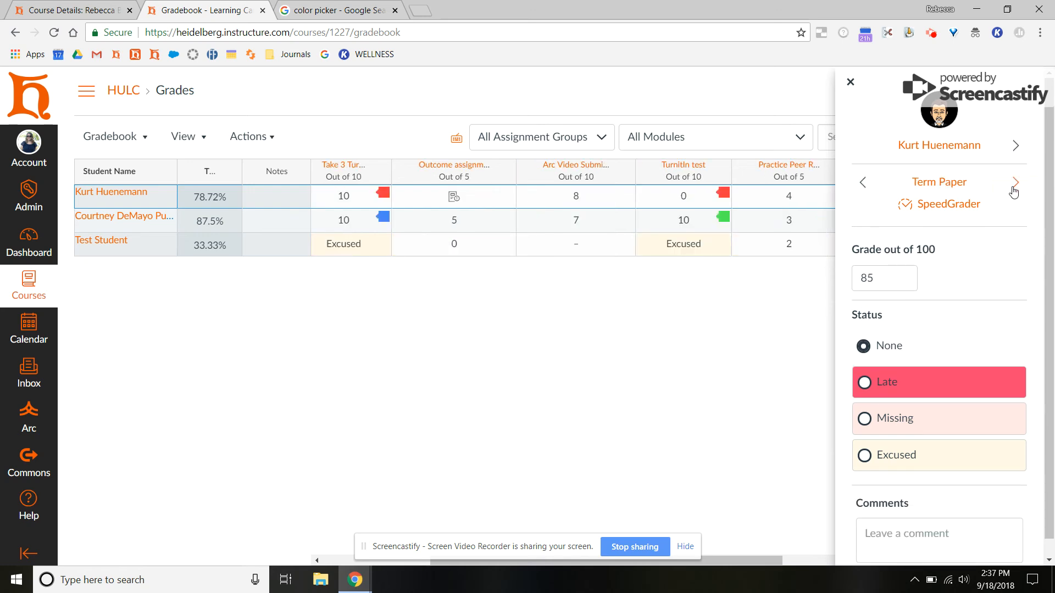
{"action": "left_click", "coordinate": [1013, 189]}
{"action": "left_click", "coordinate": [1013, 189]}
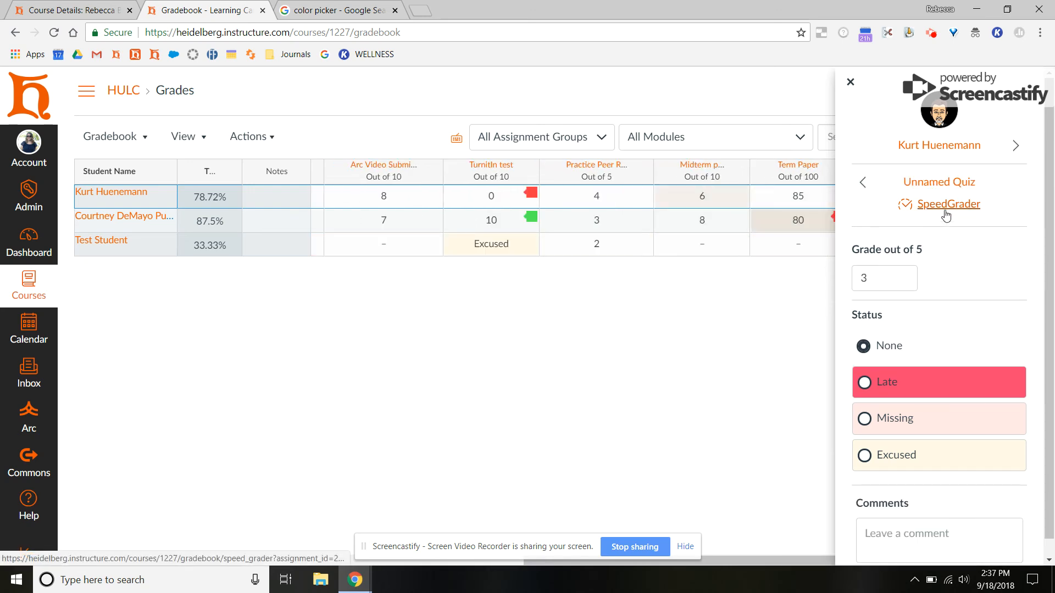
Move to the first student's Test Quiz, view it in SpeedGrader in a new browser tab, and return to the Gradebook.
{"action": "left_click", "coordinate": [863, 182]}
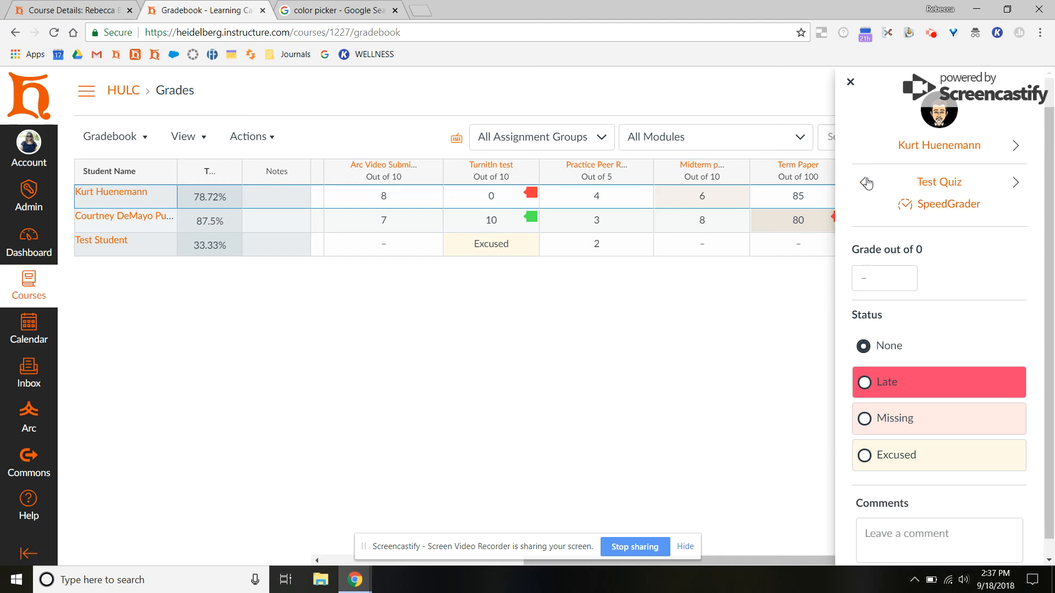
{"action": "right_click", "coordinate": [930, 209]}
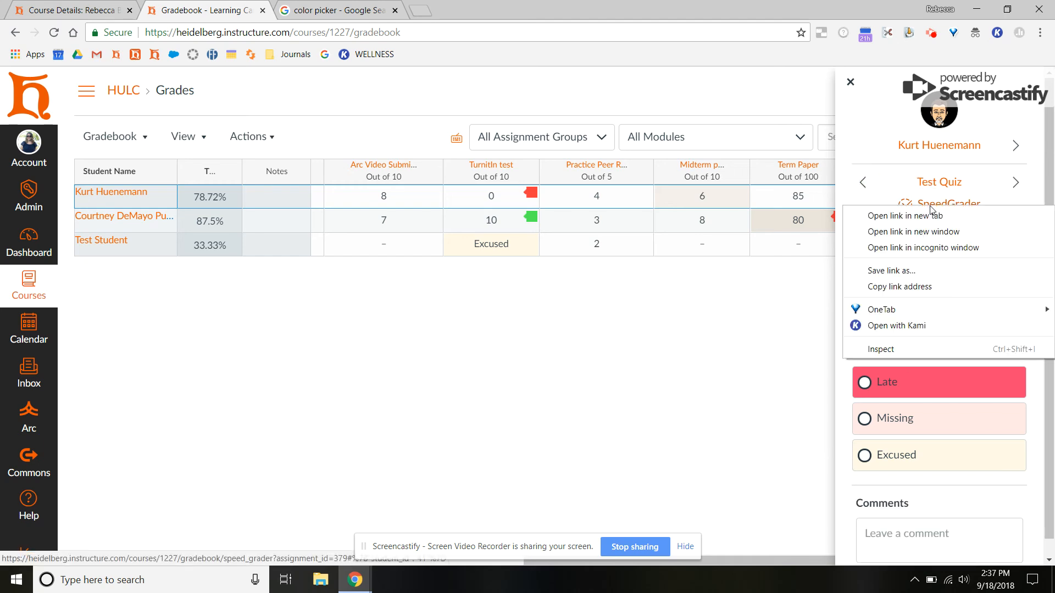
{"action": "left_click", "coordinate": [932, 215]}
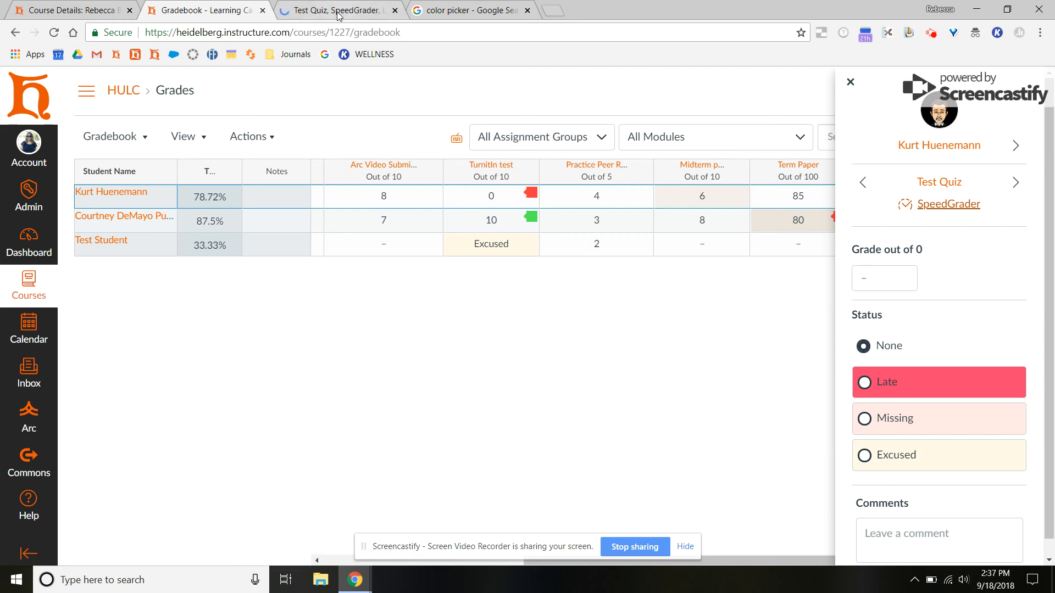
{"action": "left_click", "coordinate": [339, 13]}
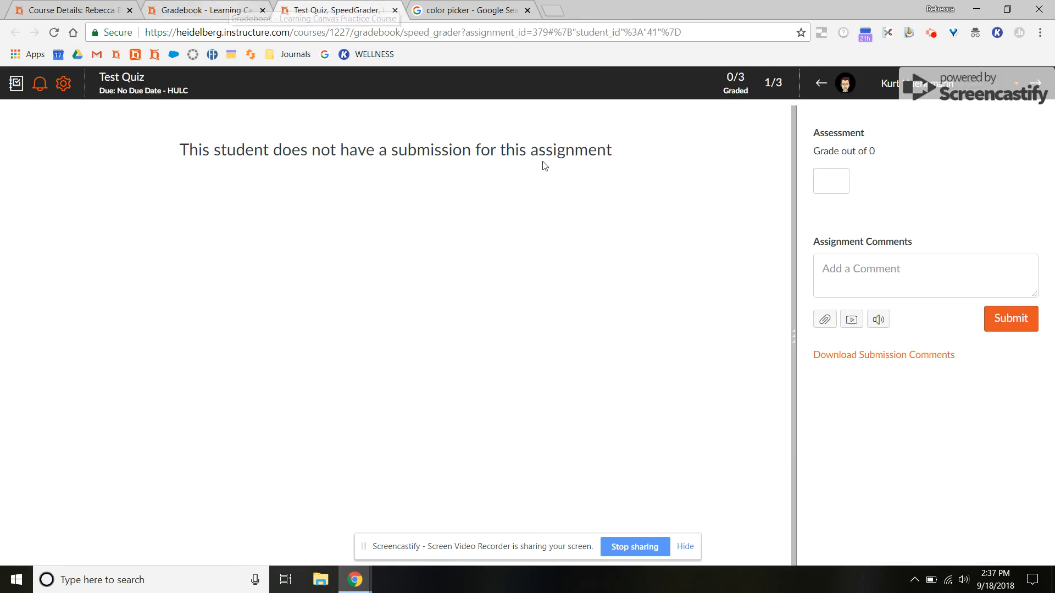
{"action": "left_click", "coordinate": [211, 10]}
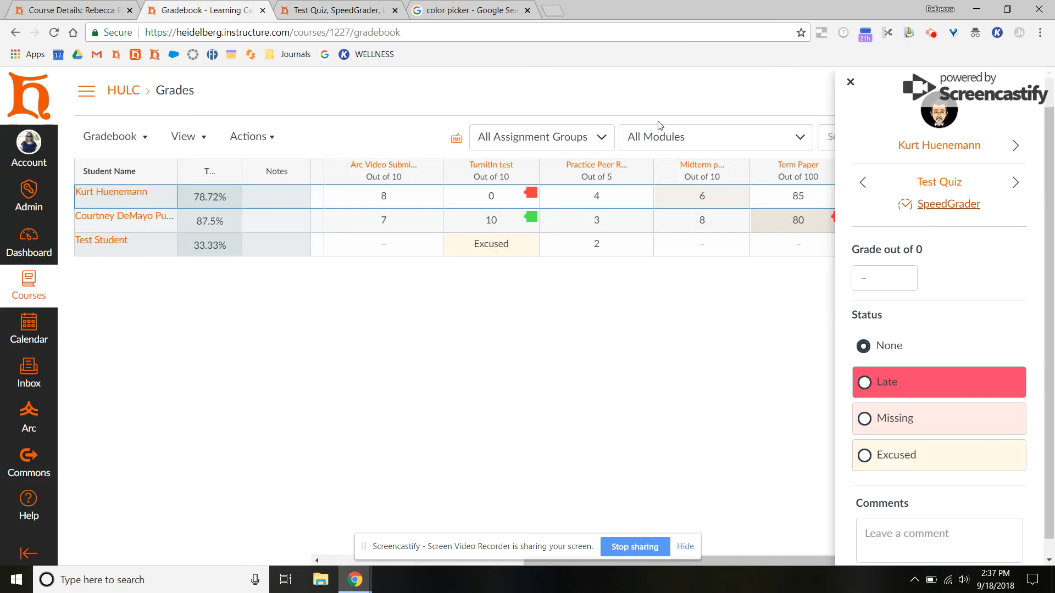
Step back through the first student's assignments from Test Quiz to Arc Video Submission and close the submission details.
{"action": "left_click", "coordinate": [866, 184]}
{"action": "left_click", "coordinate": [868, 186]}
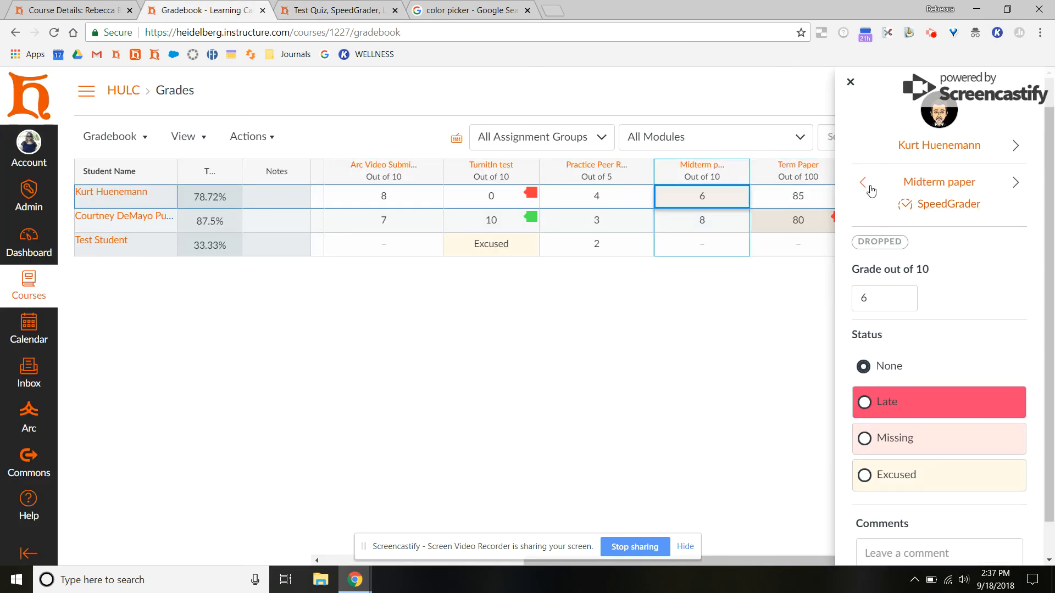
{"action": "left_click", "coordinate": [863, 186]}
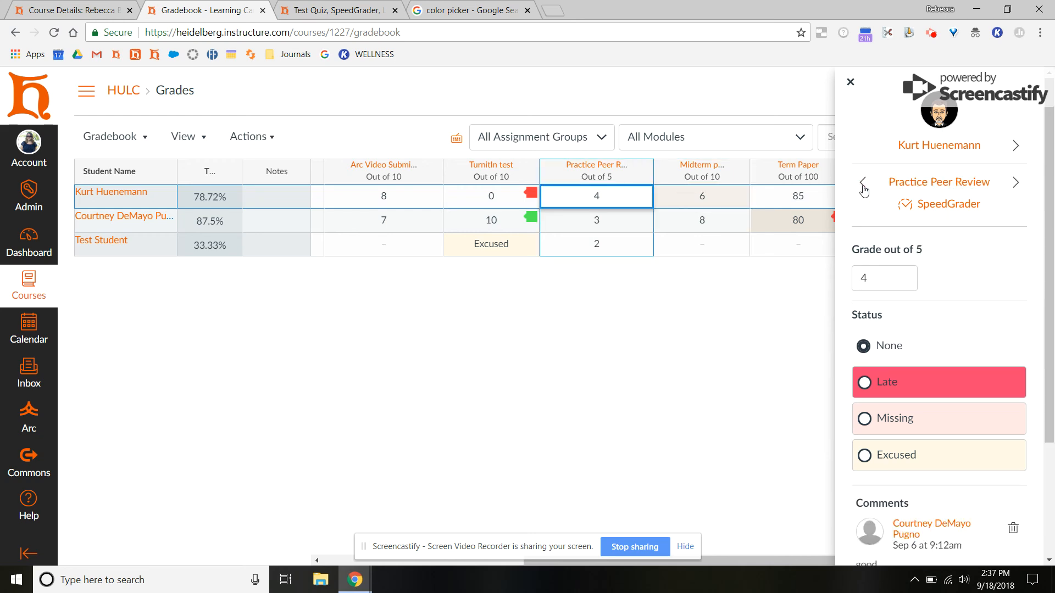
{"action": "left_click", "coordinate": [863, 185]}
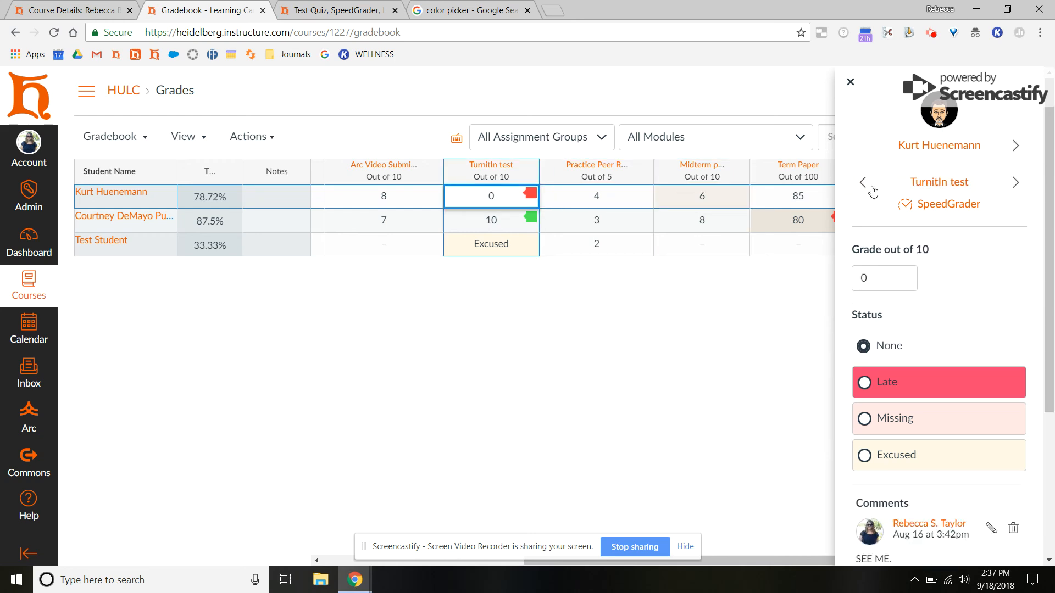
{"action": "left_click", "coordinate": [864, 185]}
{"action": "left_click", "coordinate": [864, 186]}
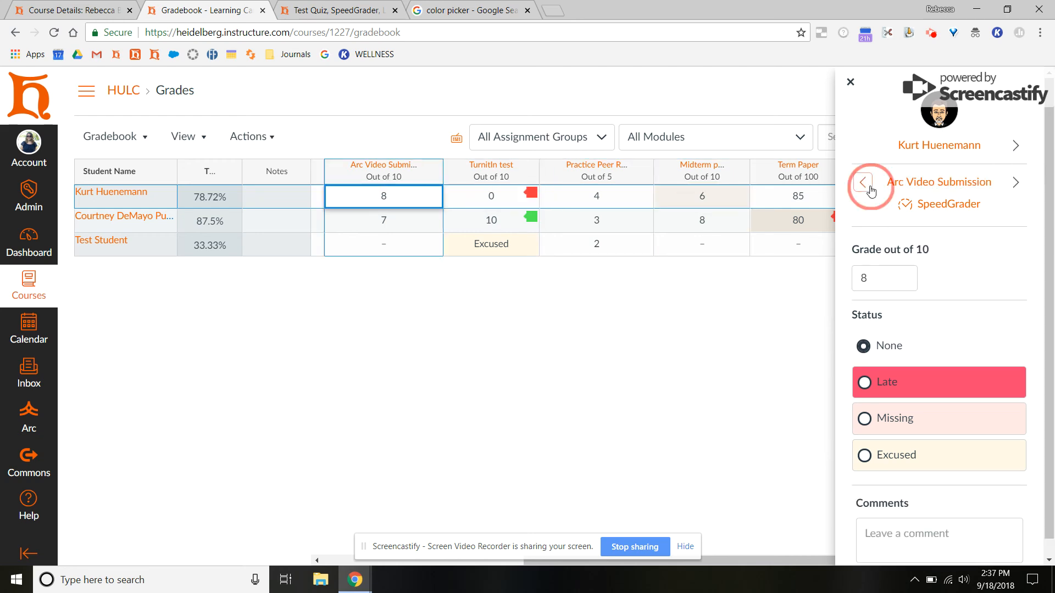
{"action": "left_click", "coordinate": [852, 82]}
{"action": "left_click", "coordinate": [462, 313]}
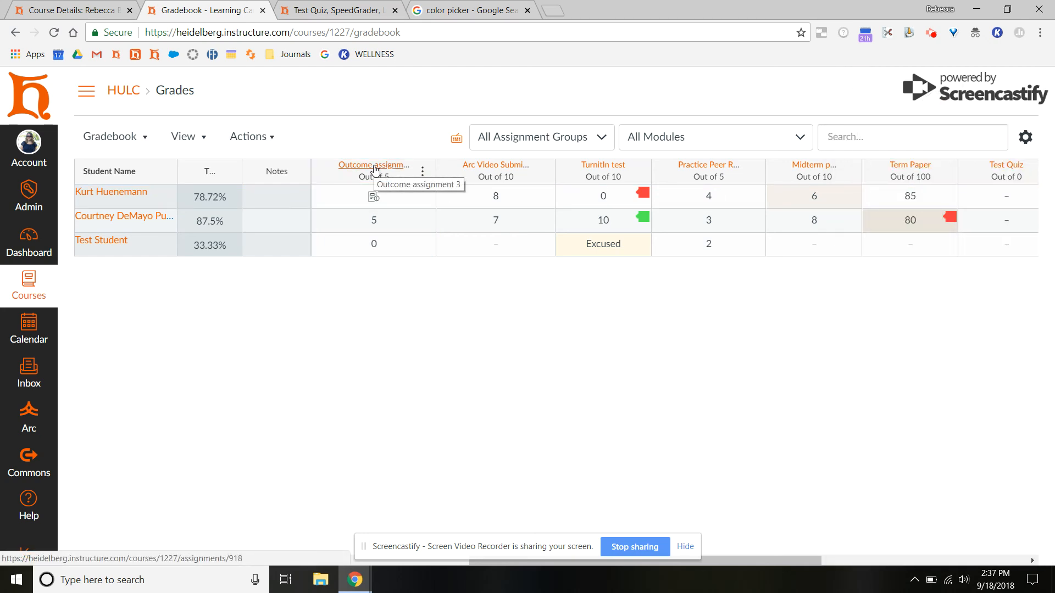
View the Outcome assignment 3 column options and the first student's submission details for it, closing both without changes.
{"action": "left_click", "coordinate": [423, 173]}
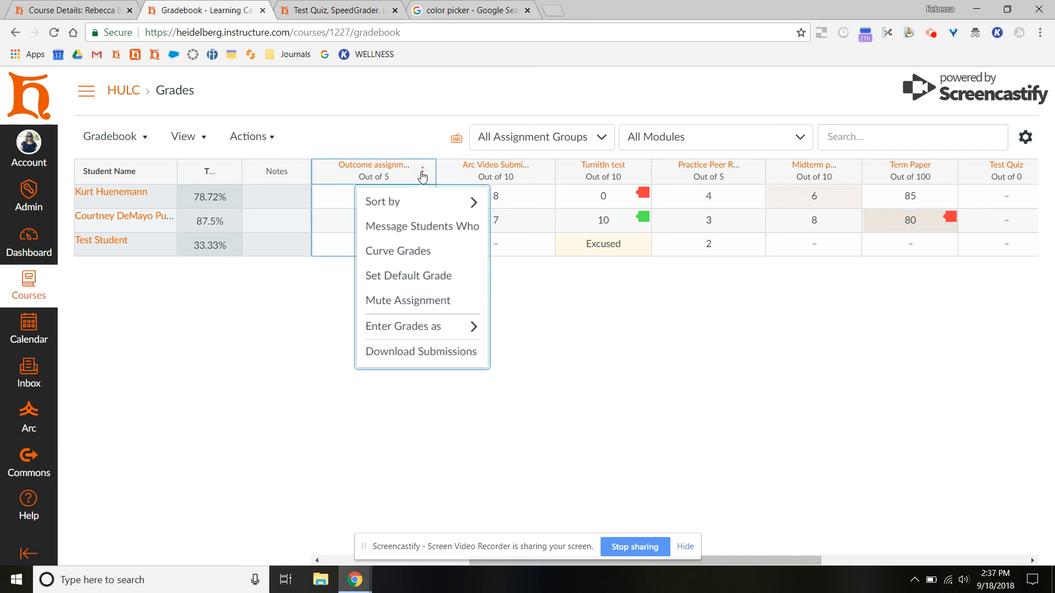
{"action": "left_click", "coordinate": [320, 320]}
{"action": "left_click", "coordinate": [377, 198]}
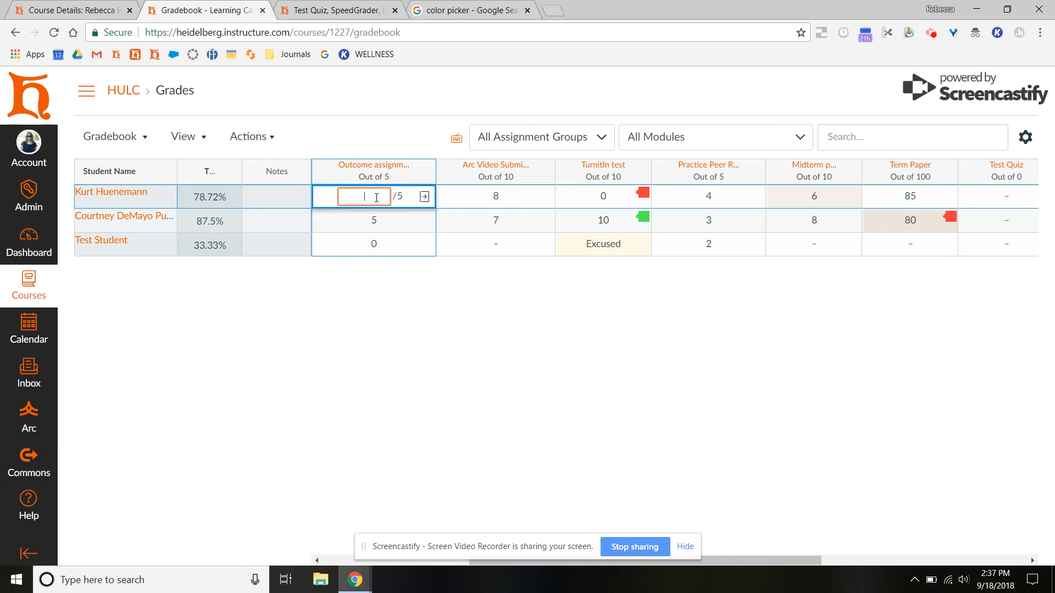
{"action": "left_click", "coordinate": [425, 196]}
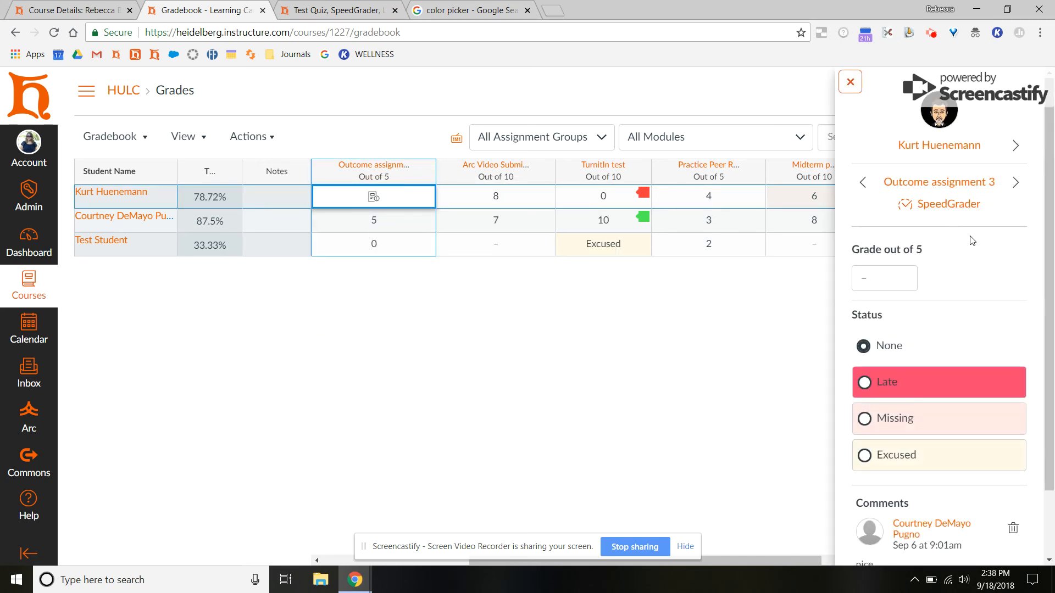
{"action": "left_click", "coordinate": [378, 202]}
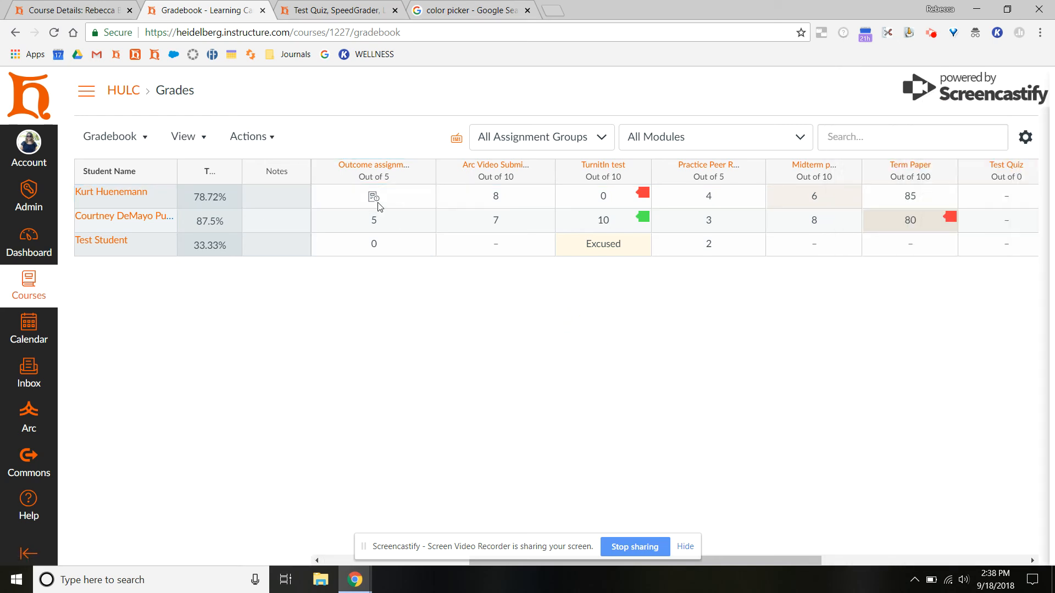
Open the Outcome assignment 3 page, launch SpeedGrader from it, and return to the course's Grades.
{"action": "left_click", "coordinate": [365, 166]}
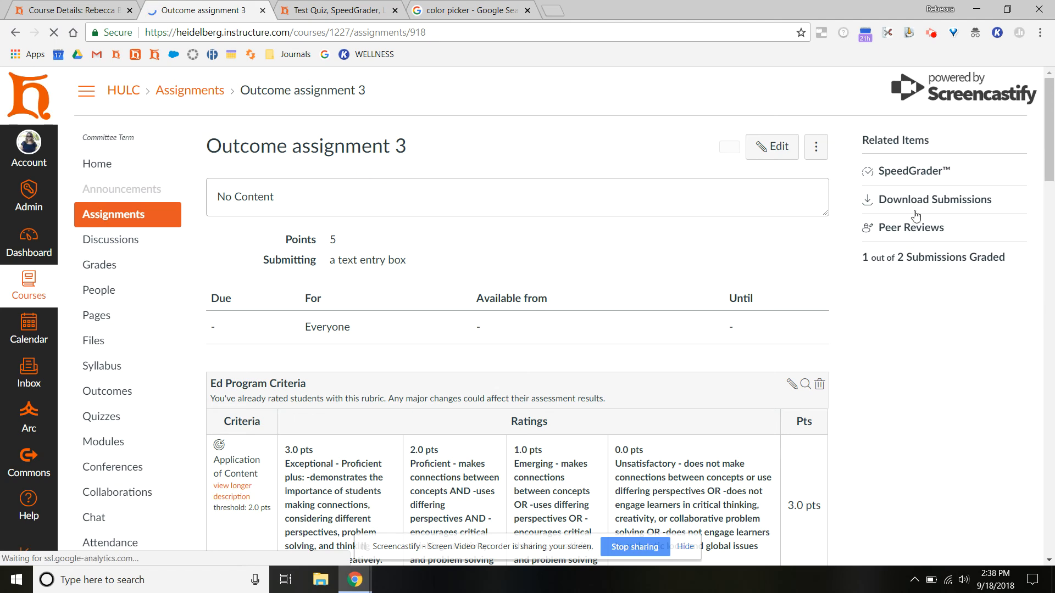
{"action": "left_click", "coordinate": [914, 171]}
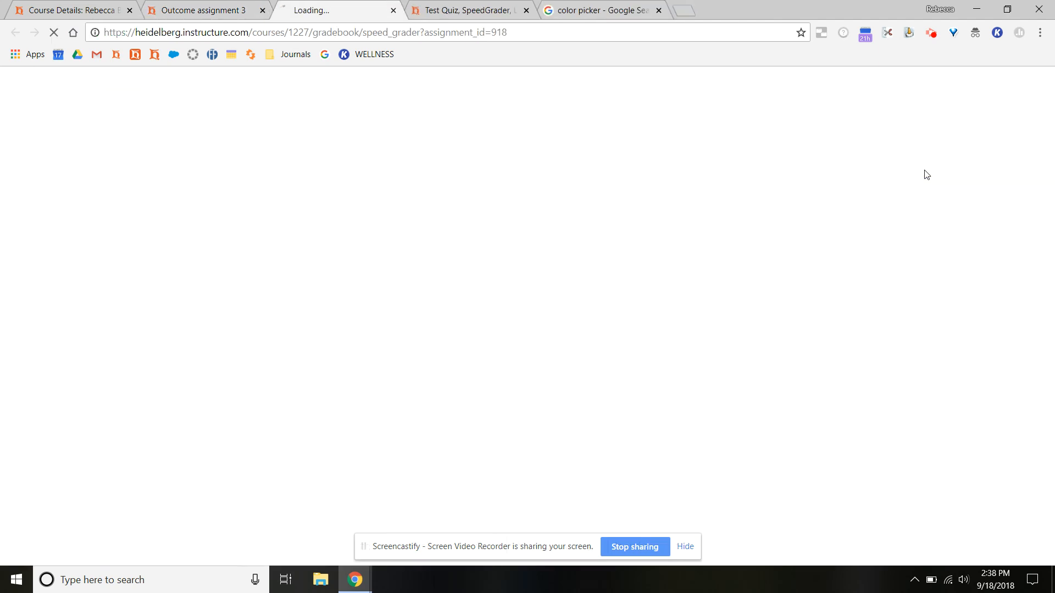
{"action": "left_click", "coordinate": [206, 10]}
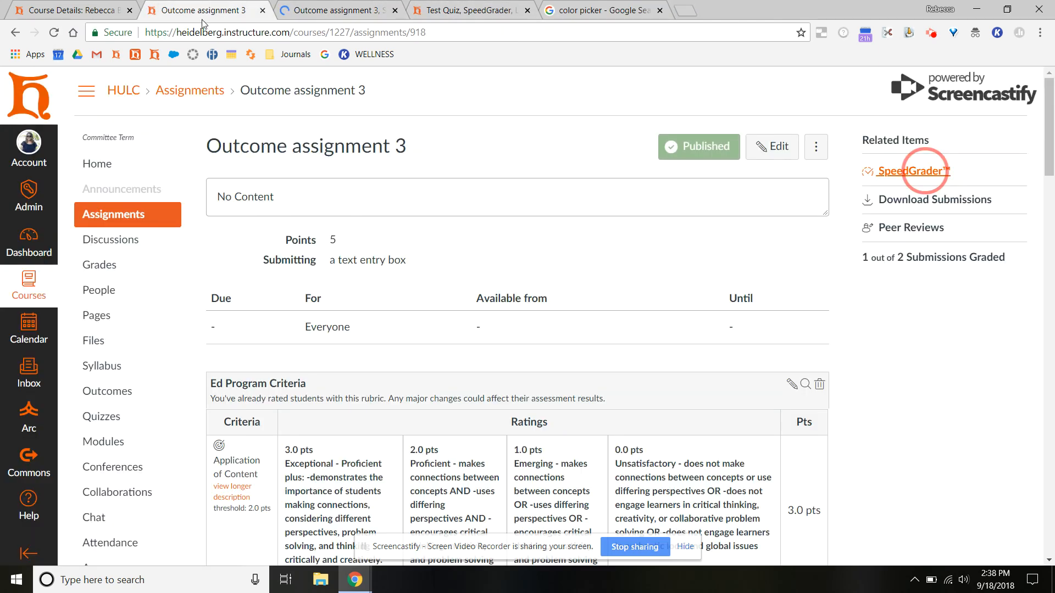
{"action": "left_click", "coordinate": [95, 275]}
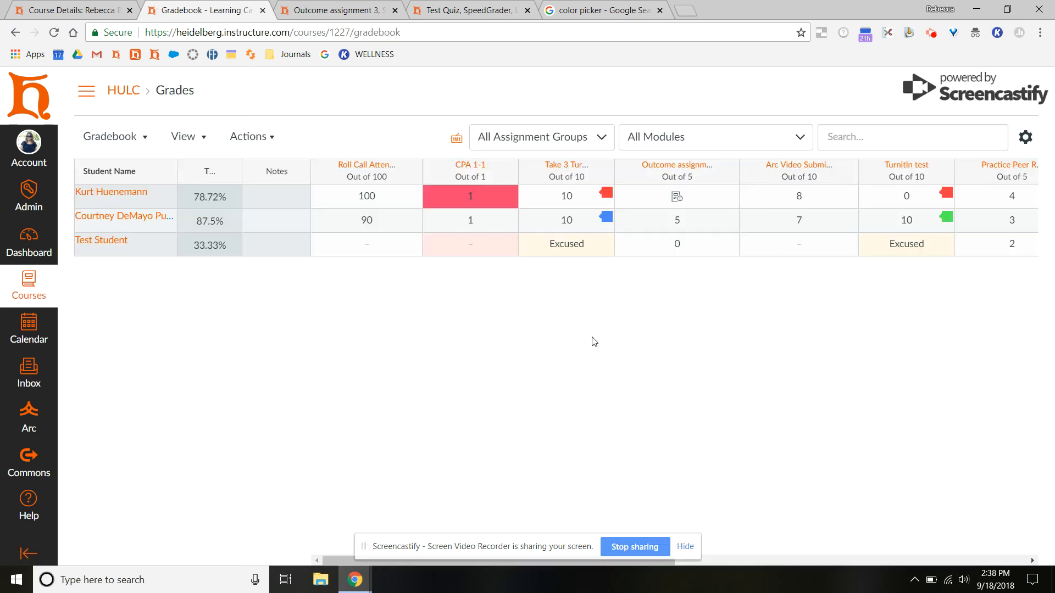
Open the late policies, turn on the automatic grade for missing submissions, lower the missing submission grade step by step, and clear its value.
{"action": "left_click", "coordinate": [1023, 140]}
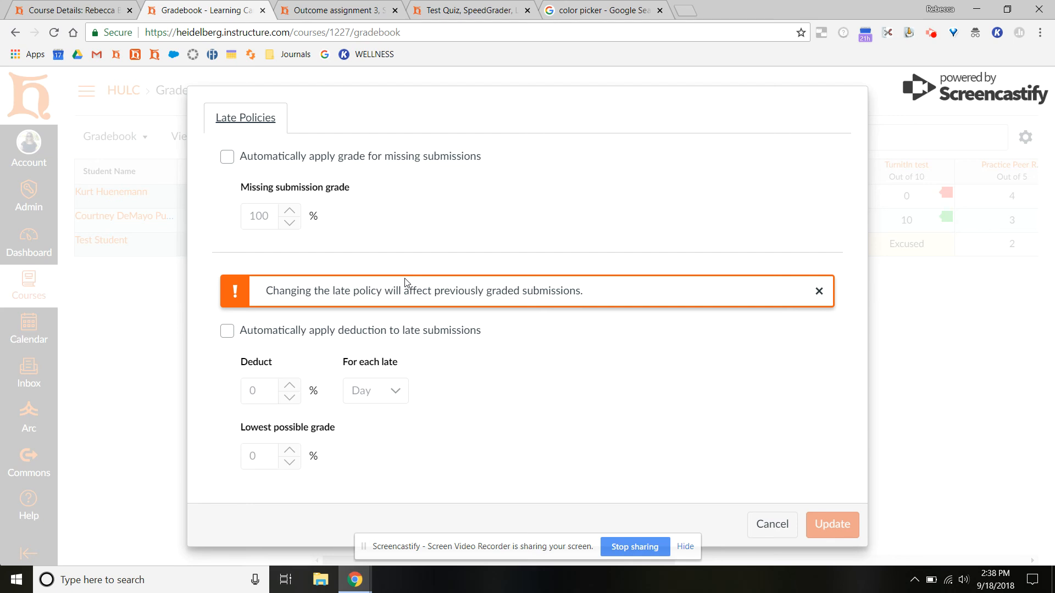
{"action": "left_click", "coordinate": [227, 159]}
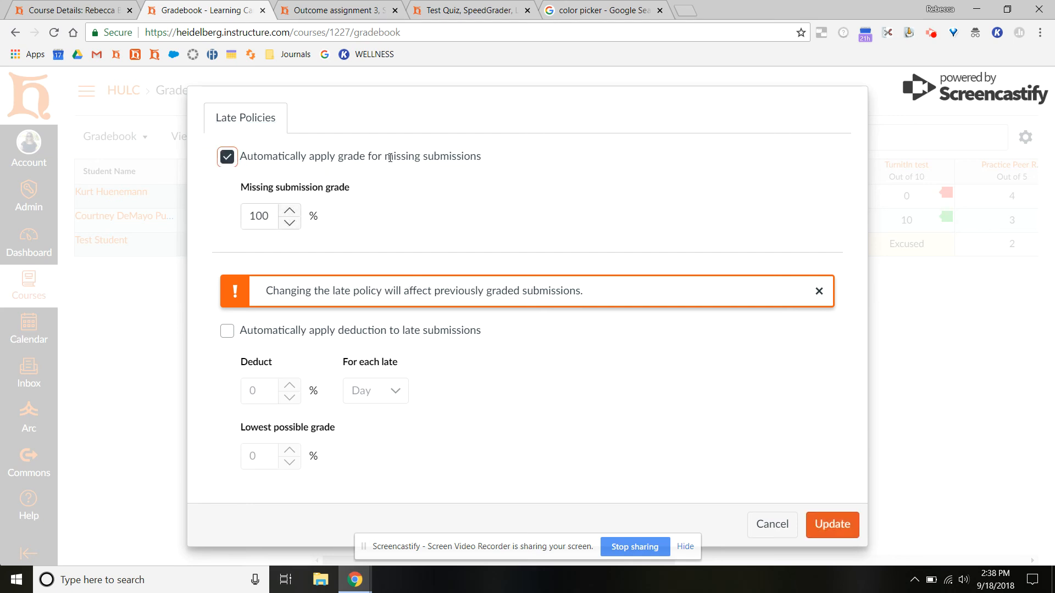
{"action": "left_click", "coordinate": [289, 213]}
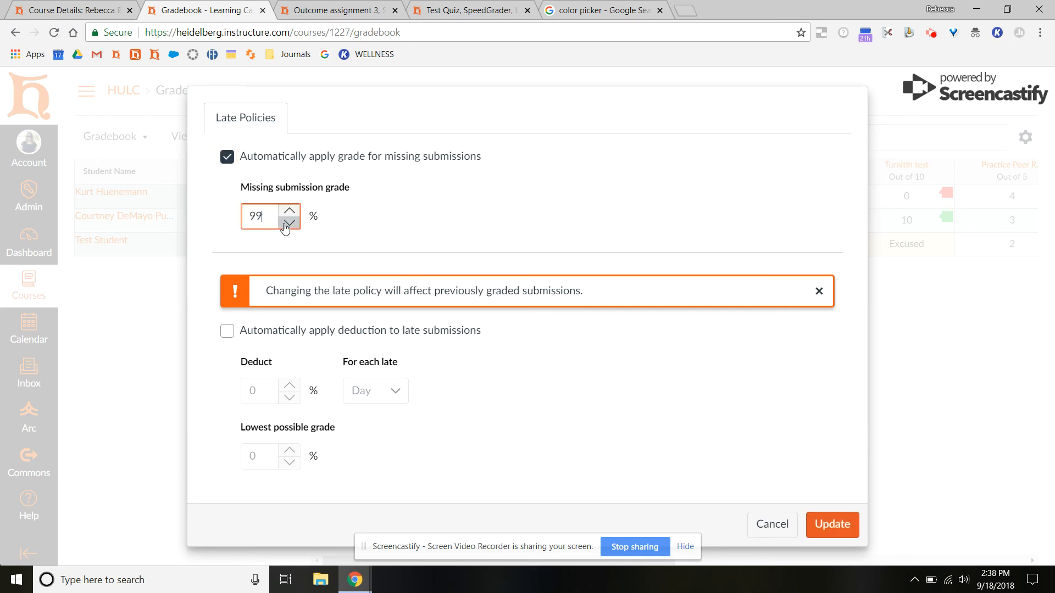
{"action": "left_click", "coordinate": [291, 214]}
{"action": "left_click_drag", "start_coordinate": [272, 216], "coordinate": [219, 217]}
{"action": "left_click", "coordinate": [284, 222]}
{"action": "left_click", "coordinate": [284, 222]}
{"action": "left_click", "coordinate": [284, 222]}
{"action": "left_click", "coordinate": [284, 222]}
{"action": "left_click", "coordinate": [284, 222]}
{"action": "left_click", "coordinate": [284, 222]}
{"action": "left_click", "coordinate": [284, 222]}
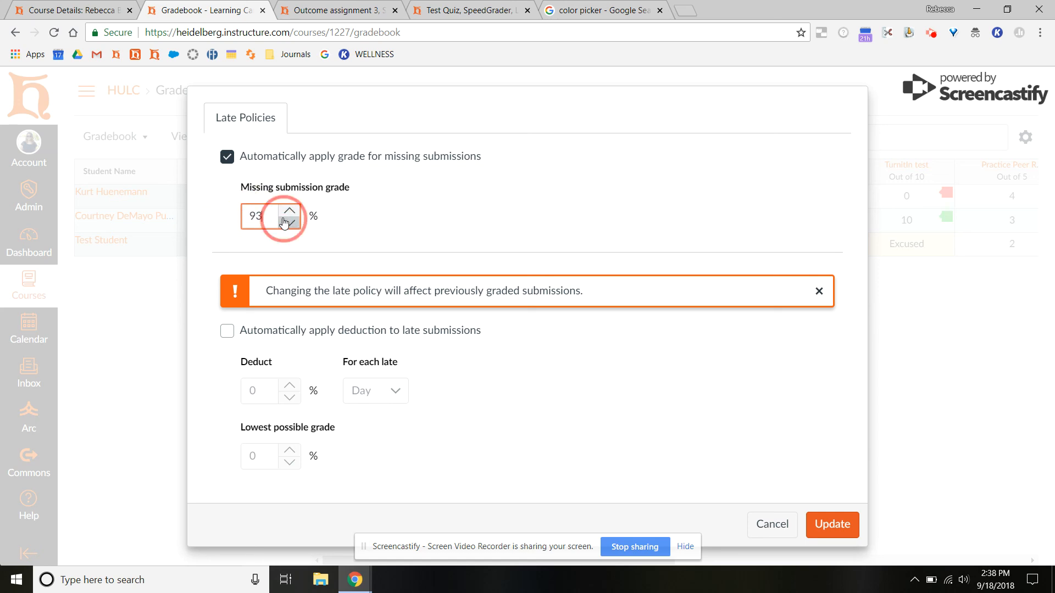
{"action": "left_click", "coordinate": [284, 221]}
{"action": "left_click", "coordinate": [284, 222]}
{"action": "left_click", "coordinate": [284, 222]}
{"action": "left_click", "coordinate": [284, 222]}
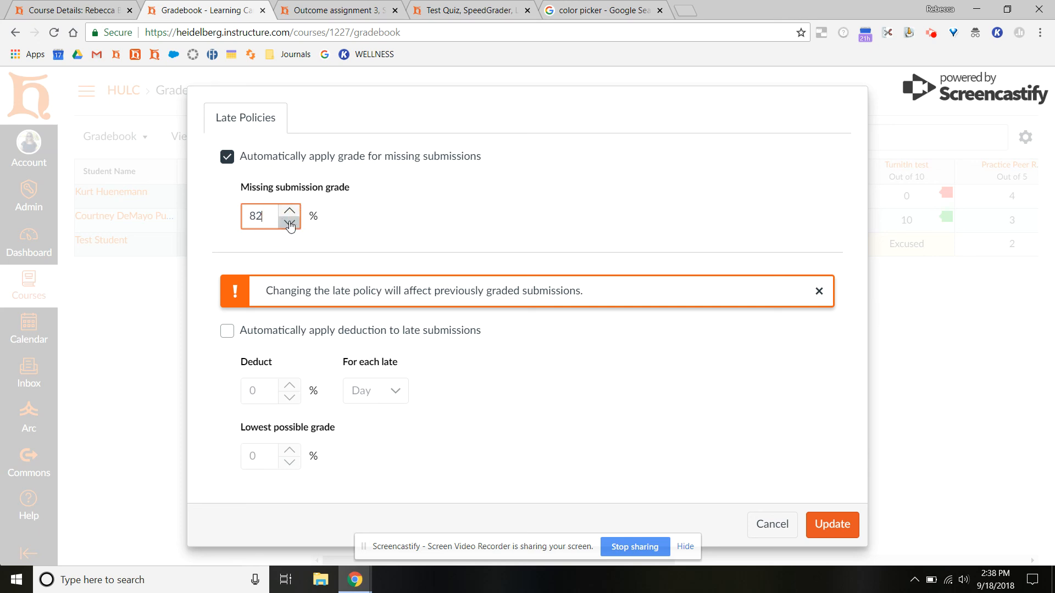
{"action": "left_click", "coordinate": [286, 223]}
{"action": "left_click", "coordinate": [286, 223]}
{"action": "left_click", "coordinate": [291, 225]}
{"action": "left_click", "coordinate": [292, 225]}
{"action": "left_click", "coordinate": [296, 225]}
{"action": "left_click", "coordinate": [295, 225]}
{"action": "left_click", "coordinate": [295, 224]}
{"action": "left_click", "coordinate": [295, 225]}
{"action": "left_click_drag", "start_coordinate": [270, 218], "coordinate": [228, 218]}
{"action": "key", "text": "BackSpace"}
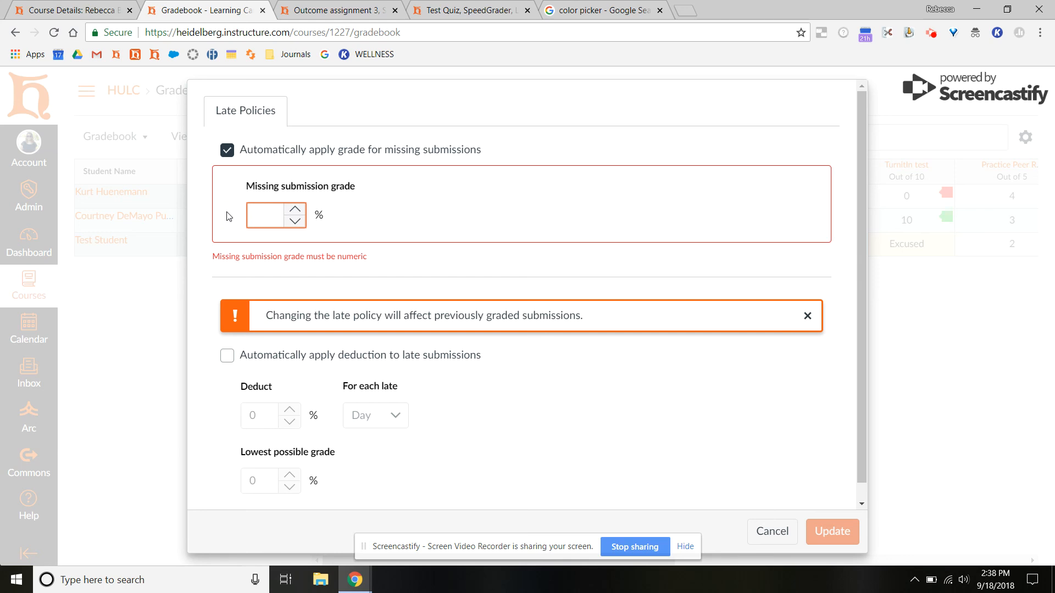
Turn off the automatic grade for missing submissions and turn on the automatic deduction for late submissions.
{"action": "left_click", "coordinate": [227, 150]}
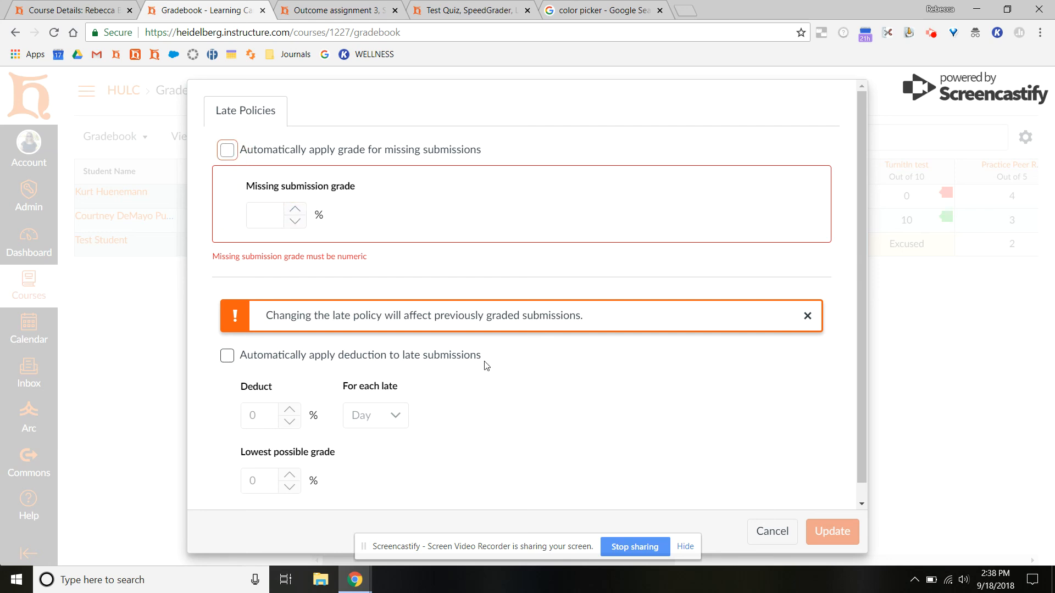
{"action": "scroll", "coordinate": [486, 365], "scroll_direction": "down", "scroll_amount": 1}
{"action": "left_click", "coordinate": [227, 337]}
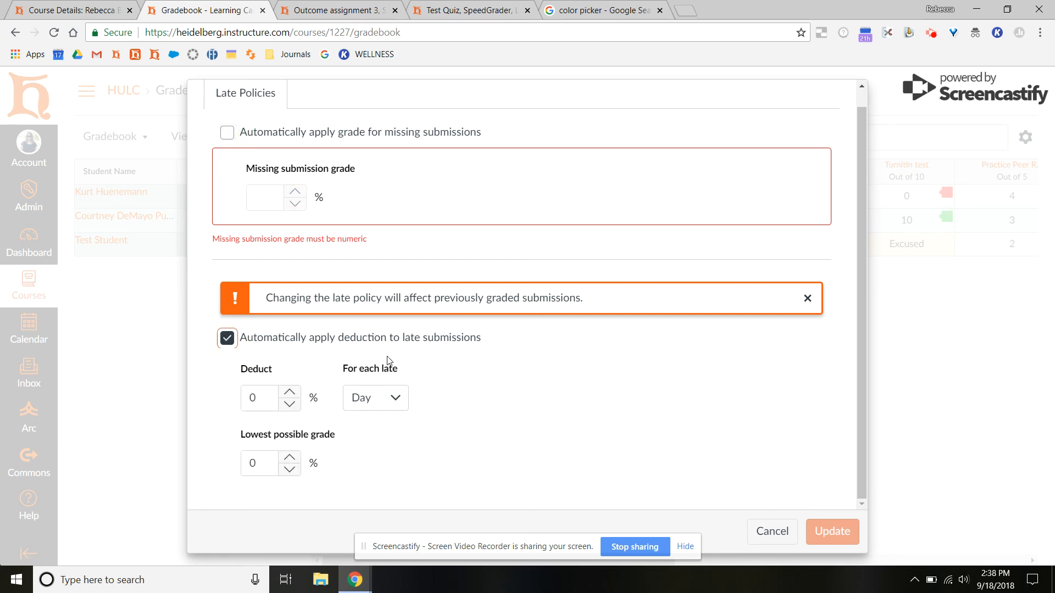
{"action": "scroll", "coordinate": [417, 368], "scroll_direction": "up", "scroll_amount": 1}
{"action": "scroll", "coordinate": [417, 368], "scroll_direction": "down", "scroll_amount": 1}
{"action": "scroll", "coordinate": [522, 177], "scroll_direction": "up", "scroll_amount": 1}
{"action": "scroll", "coordinate": [522, 177], "scroll_direction": "down", "scroll_amount": 1}
Set the late submission deduction to 5% and keep it applied for each late Day.
{"action": "left_click", "coordinate": [291, 394]}
{"action": "left_click", "coordinate": [291, 394]}
{"action": "left_click", "coordinate": [291, 394]}
{"action": "left_click", "coordinate": [291, 394]}
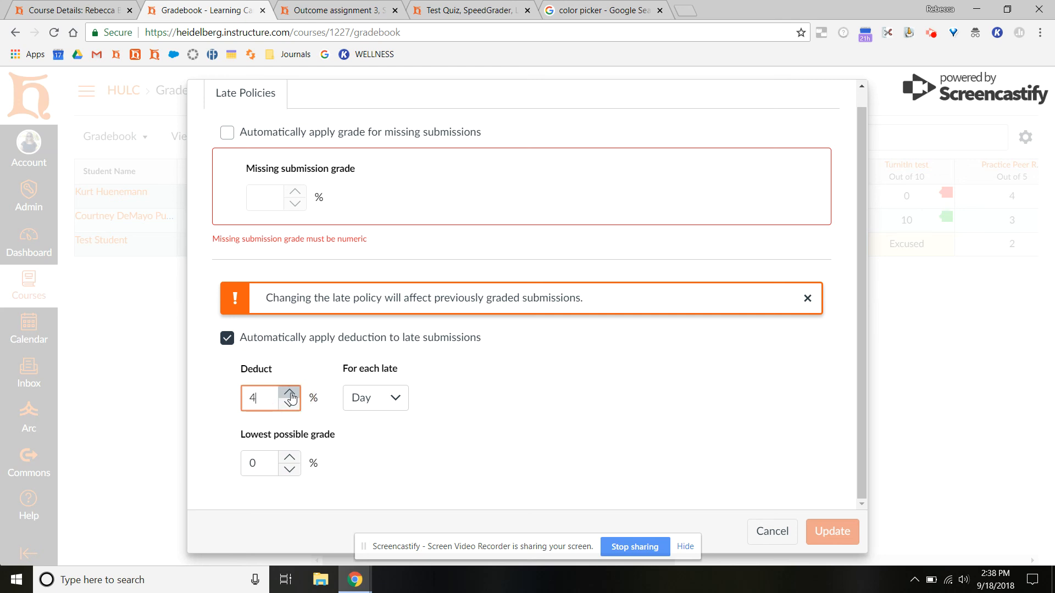
{"action": "left_click", "coordinate": [291, 394]}
{"action": "left_click", "coordinate": [368, 407]}
{"action": "left_click", "coordinate": [366, 403]}
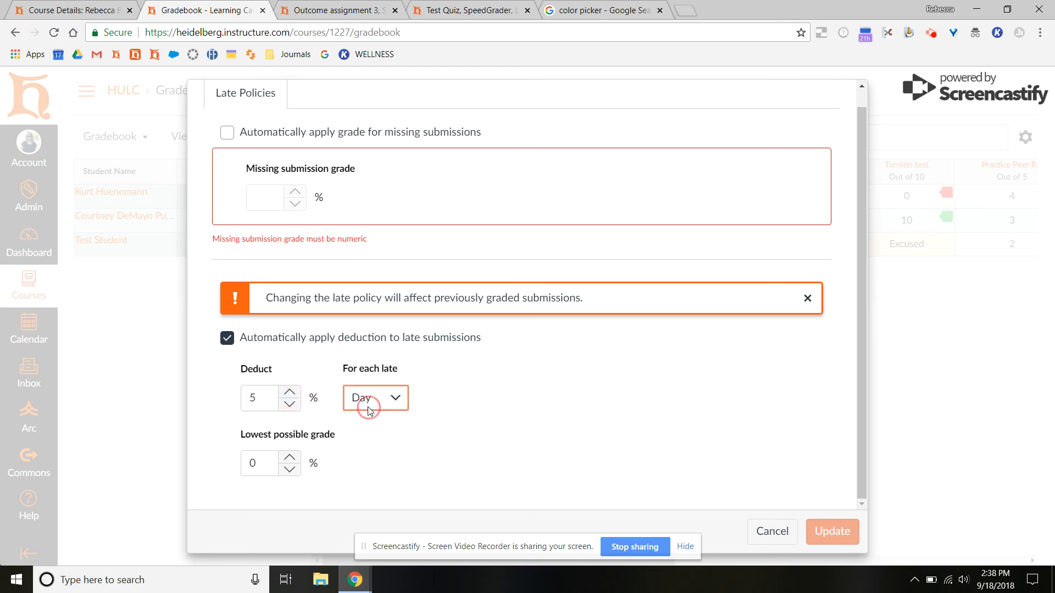
{"action": "left_click", "coordinate": [510, 424]}
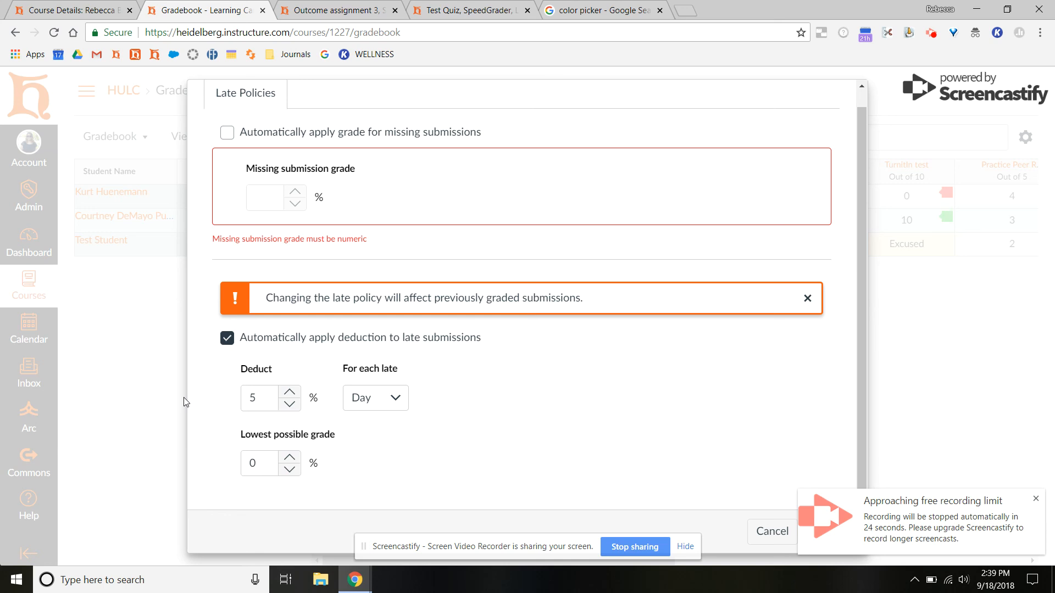
{"action": "left_click", "coordinate": [1035, 500]}
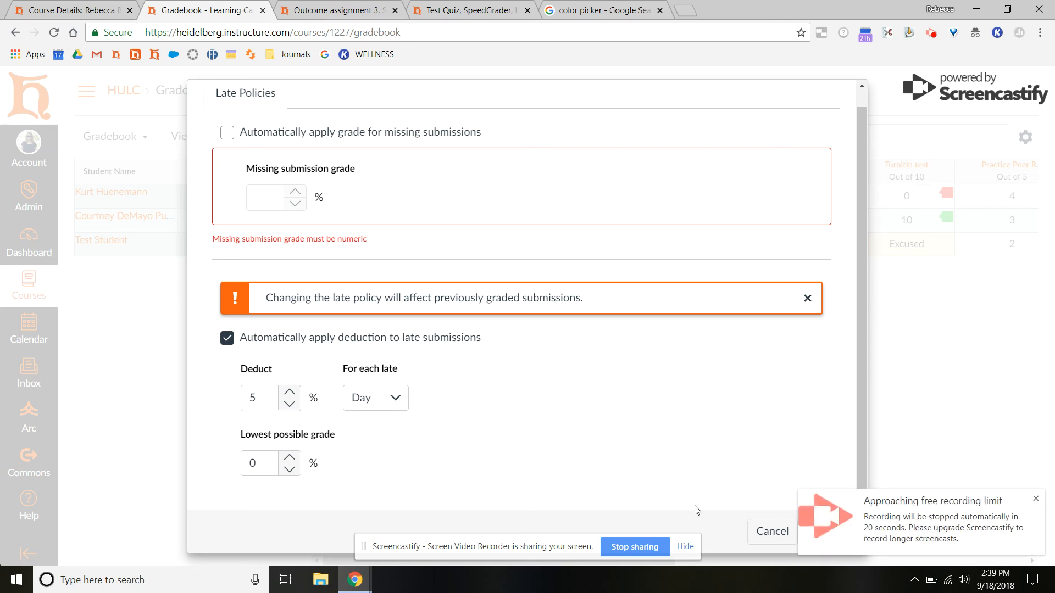